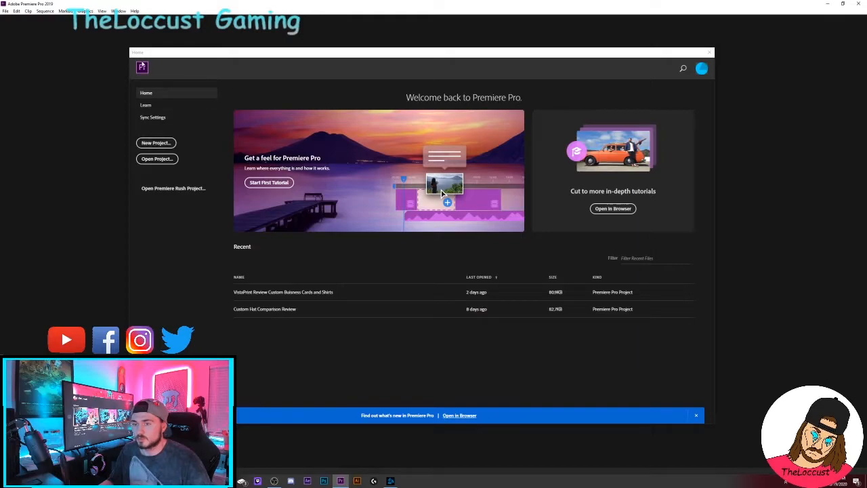
- Create a new project named "Hot to create content" with the default location and settings
{"action": "left_click", "coordinate": [156, 143]}
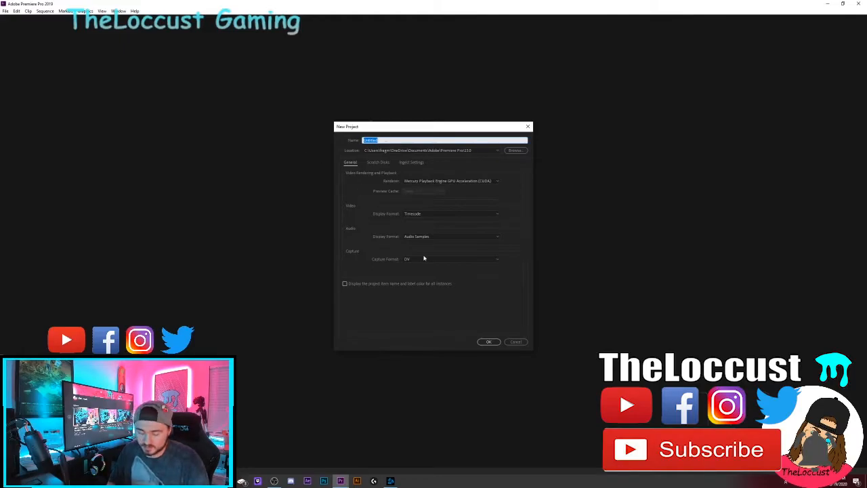
{"action": "key", "text": "BackSpace"}
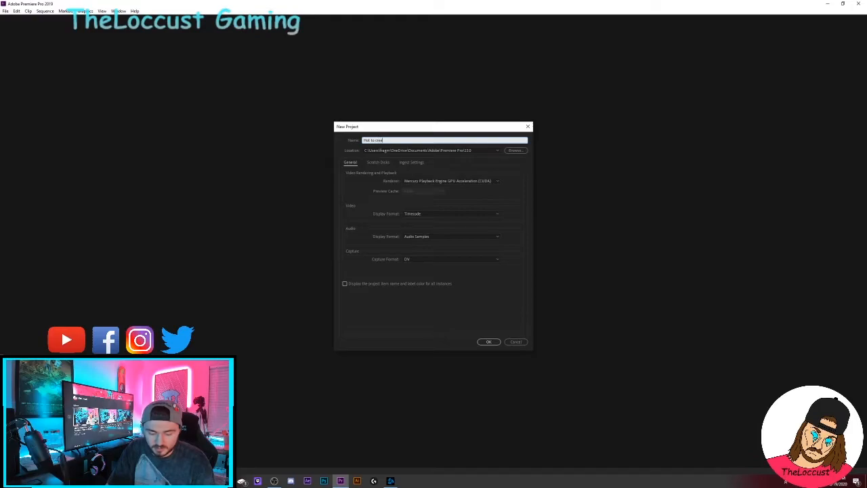
{"action": "type", "text": "Hot to create contwent"}
{"action": "key", "text": "BackSpace"}
{"action": "key", "text": "BackSpace"}
{"action": "key", "text": "BackSpace"}
{"action": "key", "text": "BackSpace"}
{"action": "type", "text": "ent"}
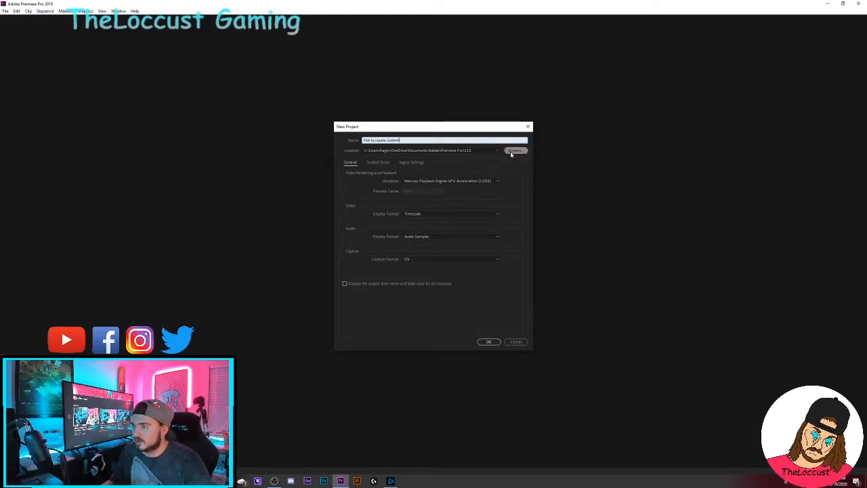
{"action": "left_click", "coordinate": [488, 342]}
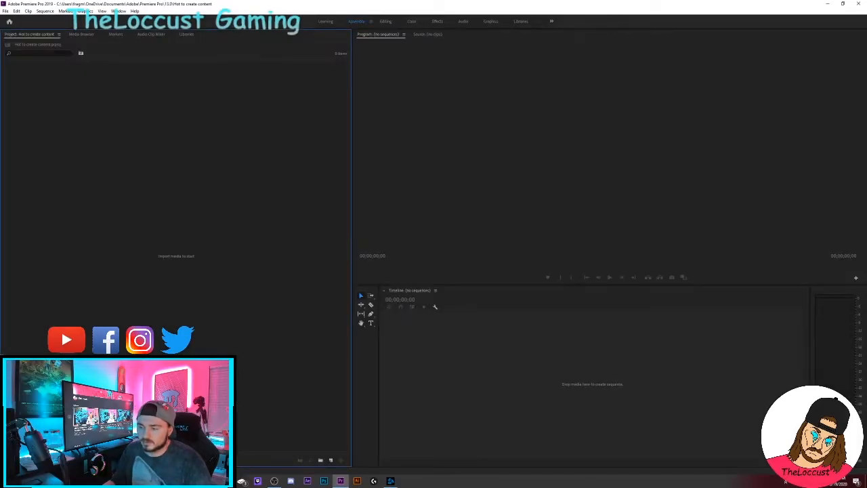
- Import the three recordings from the video footage's "Hot to Create Content\Part 1" folder into the project, and close the folder window
{"action": "left_click", "coordinate": [208, 481]}
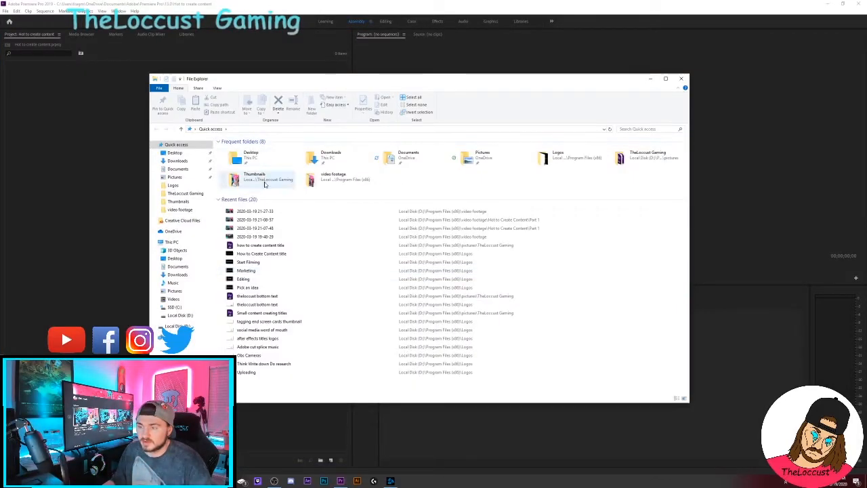
{"action": "double_click", "coordinate": [332, 180]}
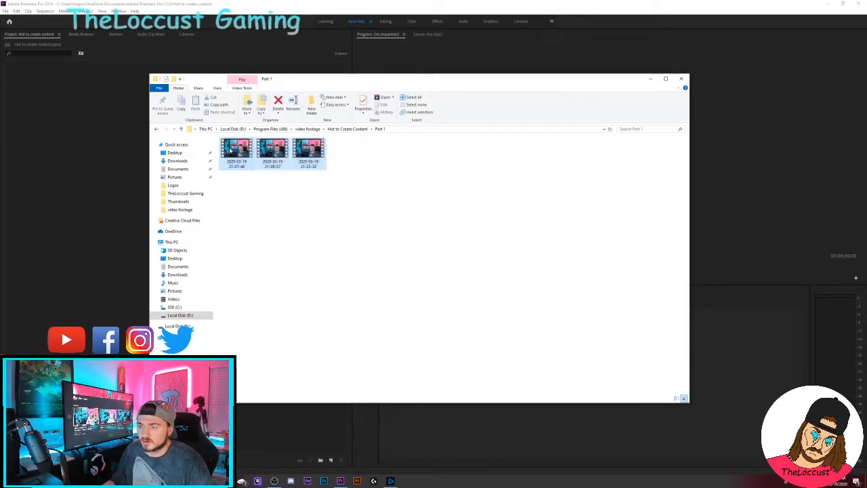
{"action": "left_click_drag", "start_coordinate": [237, 147], "coordinate": [112, 164]}
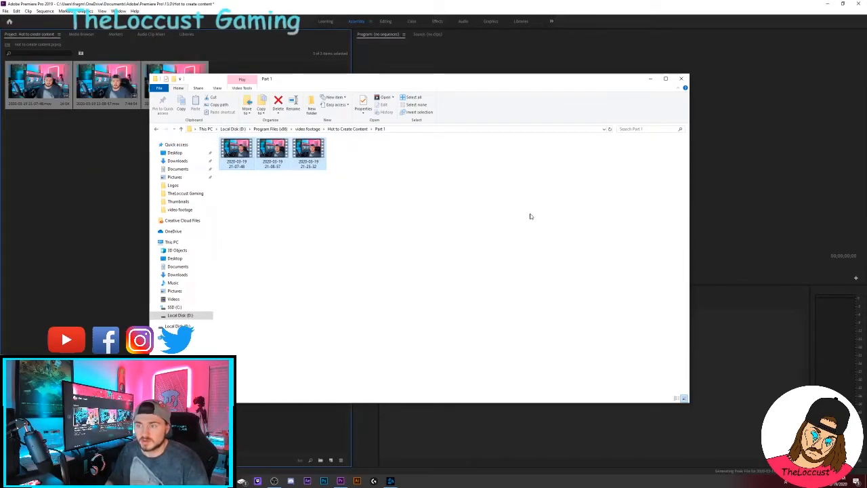
{"action": "left_click", "coordinate": [681, 79]}
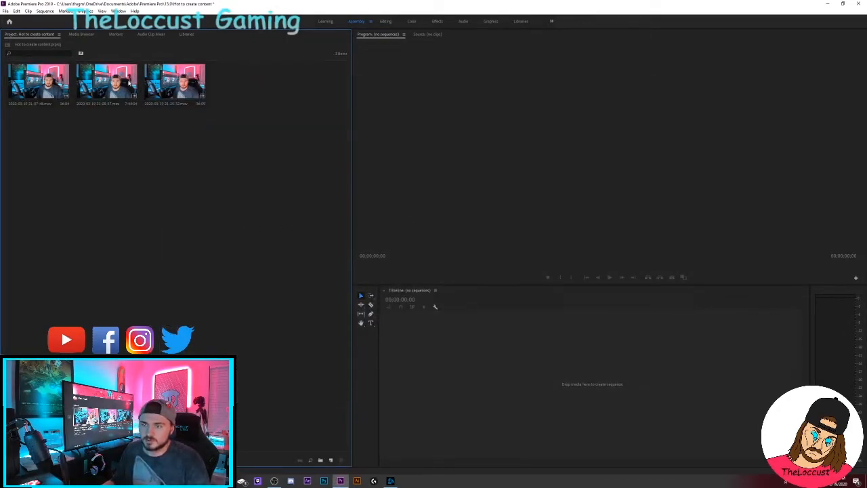
{"action": "left_click_drag", "start_coordinate": [107, 83], "coordinate": [473, 382]}
{"action": "key", "text": "Home"}
{"action": "key", "text": "space"}
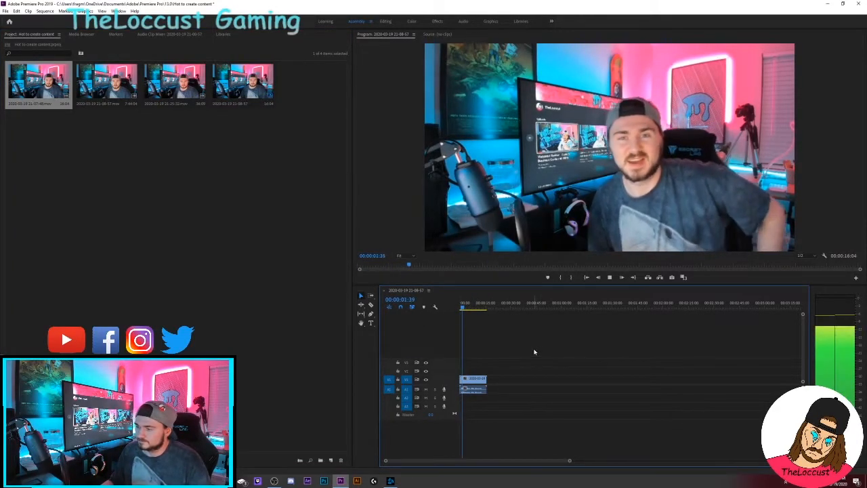
{"action": "key", "text": "space"}
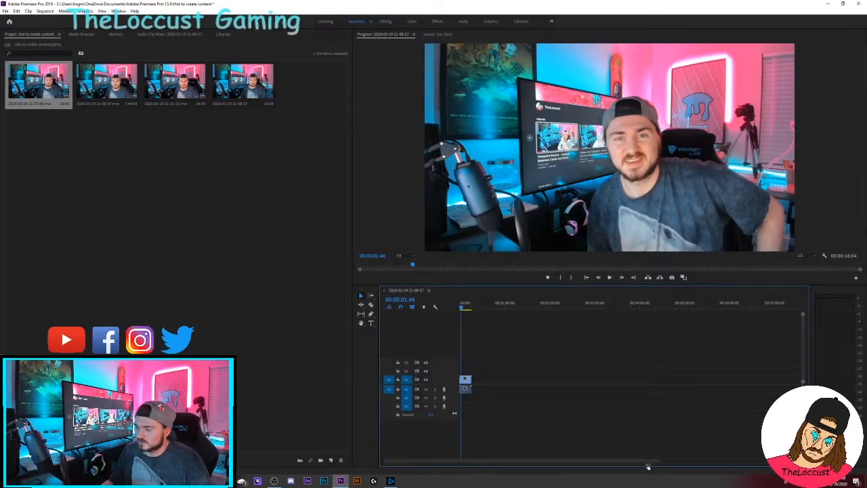
- Trim the silent lead-in, about 56 frames, off the first clip and return to the sequence start
{"action": "key", "text": "backslash"}
{"action": "mouse_move", "coordinate": [543, 307]}
{"action": "left_mouse_down"}
{"action": "mouse_move", "coordinate": [532, 306]}
{"action": "mouse_move", "coordinate": [542, 306]}
{"action": "left_mouse_up"}
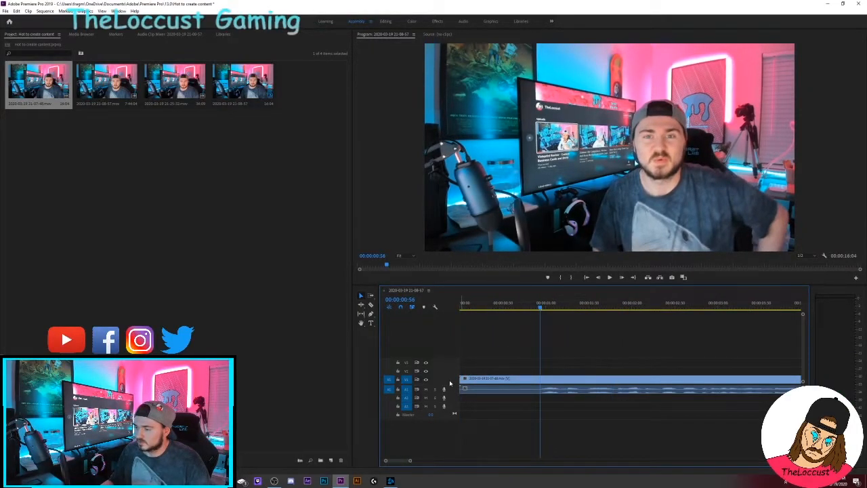
{"action": "mouse_move", "coordinate": [462, 388]}
{"action": "left_mouse_down"}
{"action": "mouse_move", "coordinate": [541, 388]}
{"action": "mouse_move", "coordinate": [457, 385]}
{"action": "left_mouse_up"}
{"action": "key", "text": "Home"}
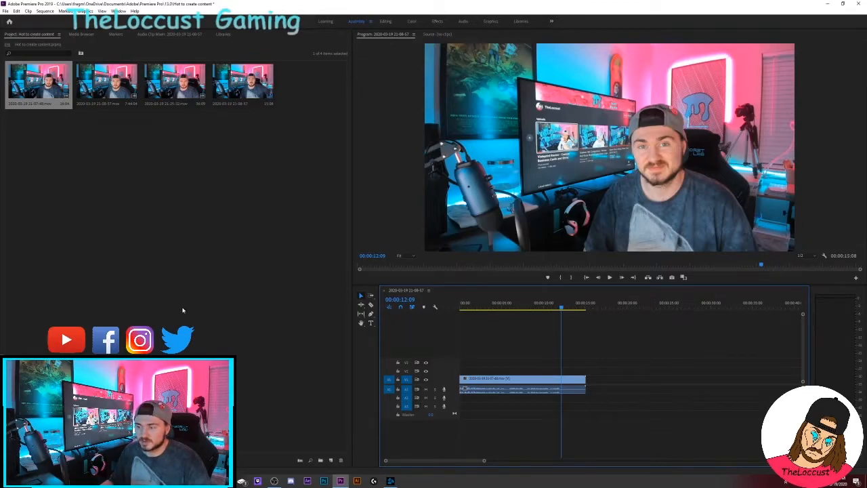
{"action": "left_click_drag", "start_coordinate": [106, 82], "coordinate": [590, 379]}
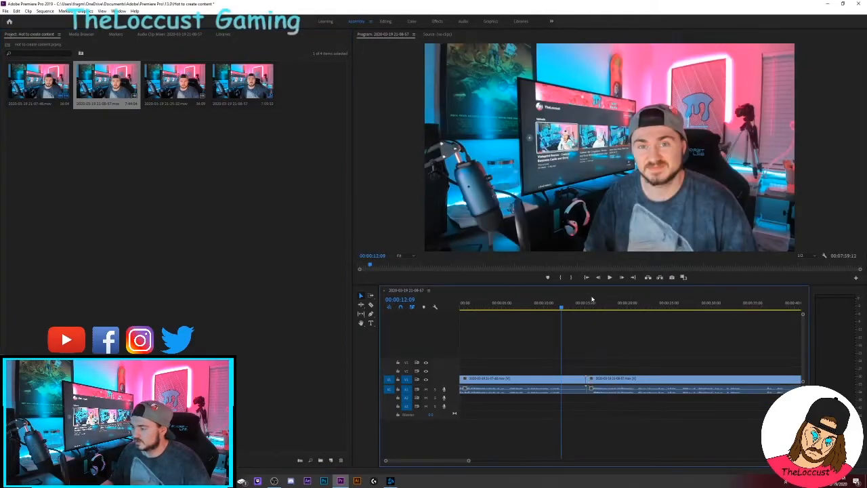
{"action": "key", "text": "space"}
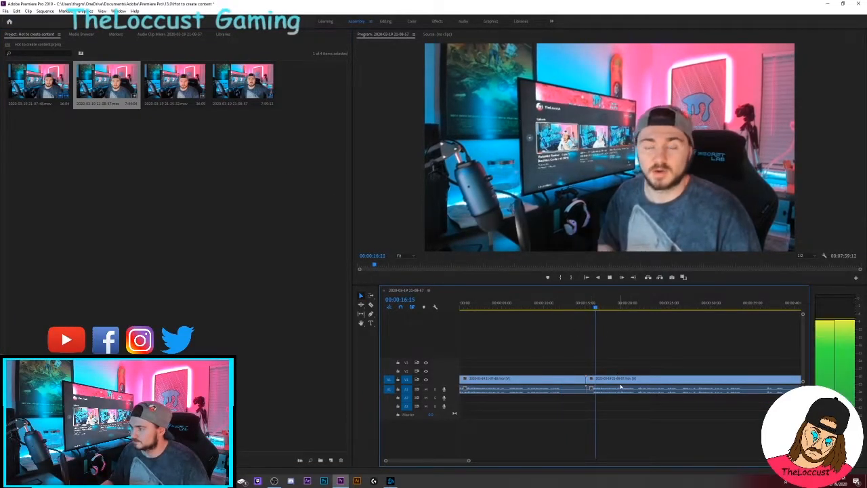
{"action": "key", "text": "space"}
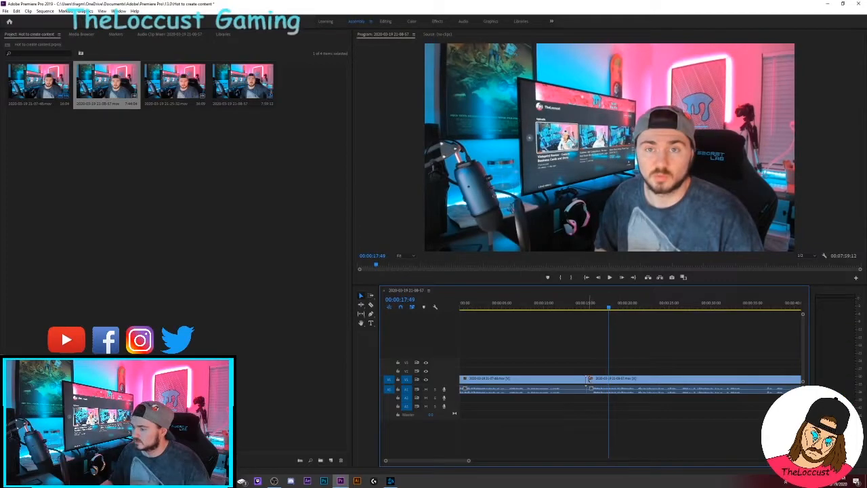
- Trim the silent start of the second clip, keeping it against the first clip, and play the join
{"action": "left_click_drag", "start_coordinate": [599, 310], "coordinate": [594, 308]}
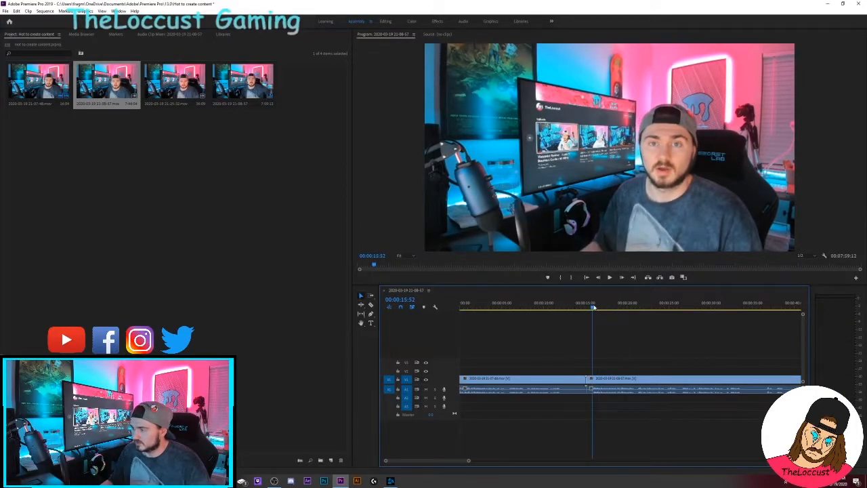
{"action": "mouse_move", "coordinate": [469, 461]}
{"action": "left_mouse_down"}
{"action": "mouse_move", "coordinate": [525, 466]}
{"action": "mouse_move", "coordinate": [484, 465]}
{"action": "left_mouse_up"}
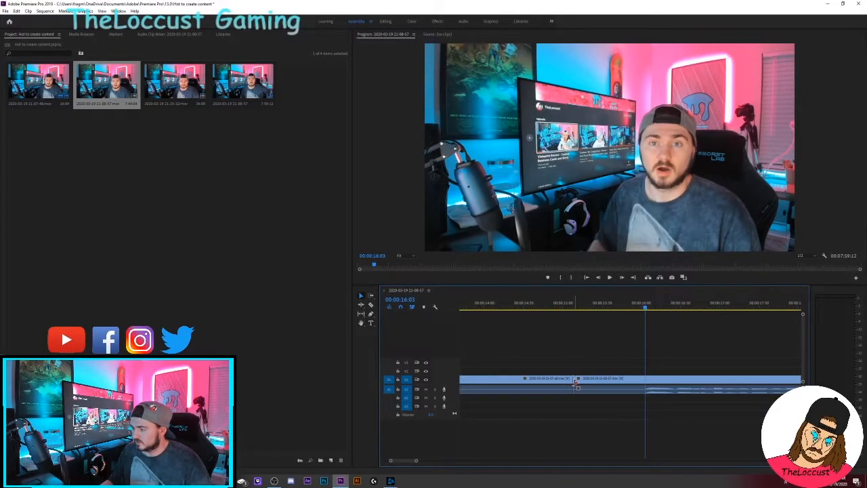
{"action": "mouse_move", "coordinate": [576, 382]}
{"action": "left_mouse_down"}
{"action": "mouse_move", "coordinate": [648, 383]}
{"action": "mouse_move", "coordinate": [574, 381]}
{"action": "left_mouse_up"}
{"action": "left_click", "coordinate": [562, 303]}
{"action": "key", "text": "space"}
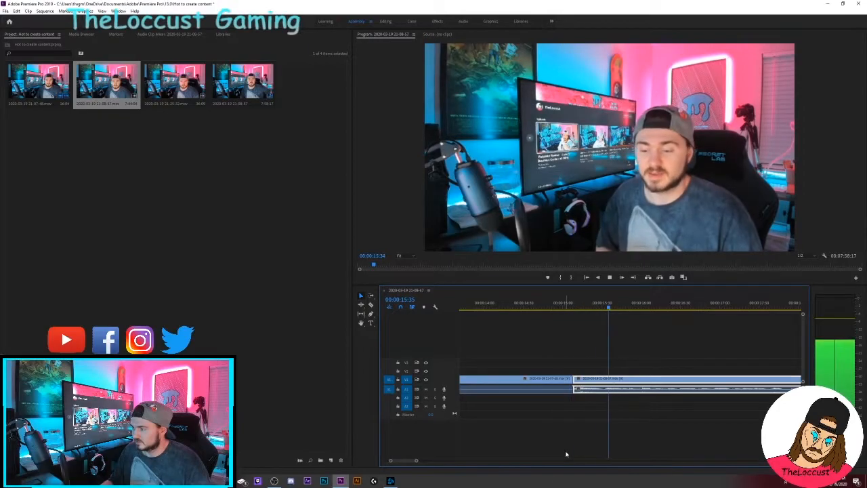
{"action": "key", "text": "space"}
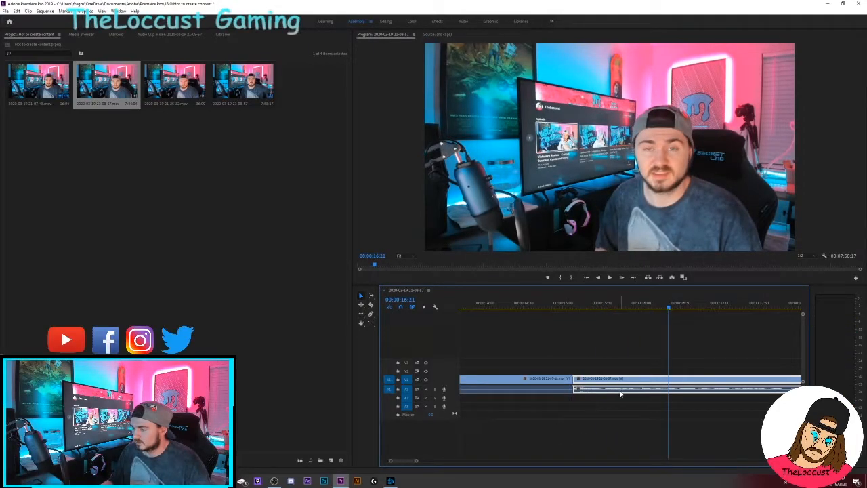
- Fine-tune the start point of the second clip and replay the transition from just before the join
{"action": "left_click_drag", "start_coordinate": [579, 380], "coordinate": [576, 380]}
{"action": "left_click", "coordinate": [573, 303]}
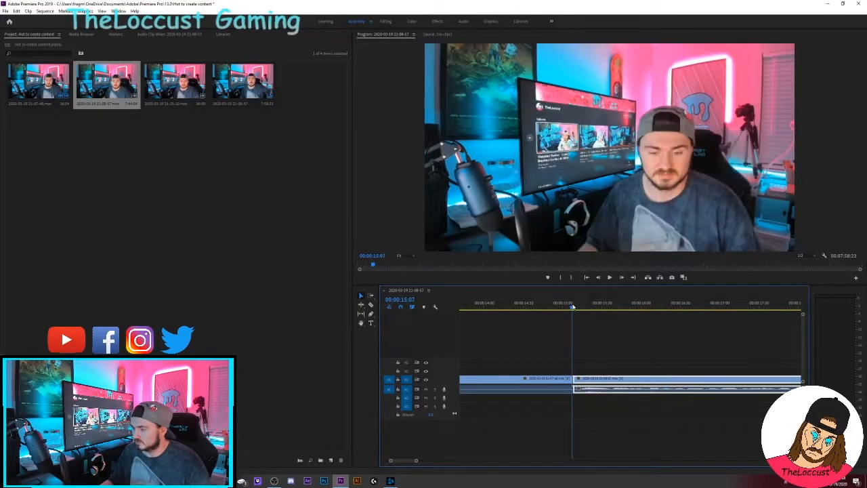
{"action": "key", "text": "space"}
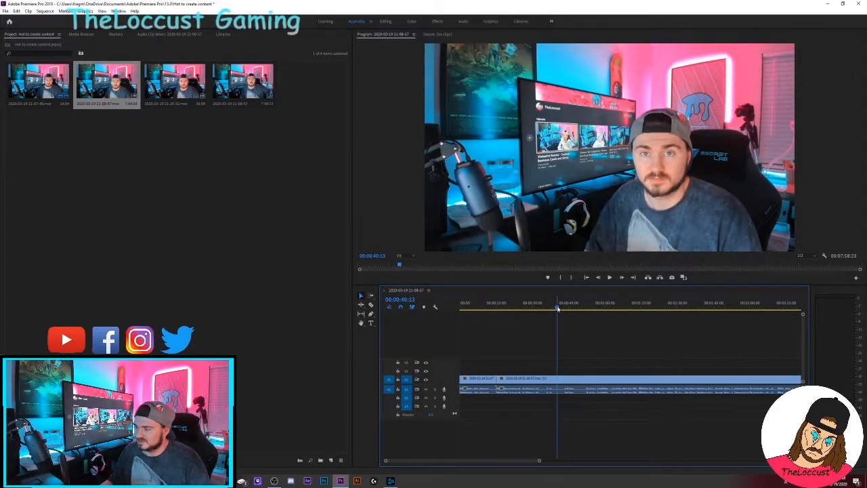
- Split the second clip at about 33 seconds with the Razor tool and play back the footage around the cut
{"action": "left_click_drag", "start_coordinate": [558, 308], "coordinate": [540, 309]}
{"action": "left_click", "coordinate": [371, 305]}
{"action": "left_click", "coordinate": [541, 379]}
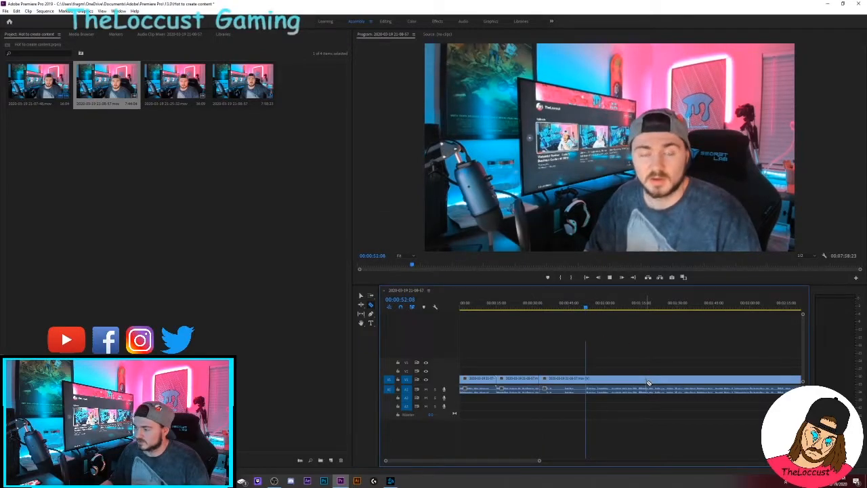
{"action": "left_click", "coordinate": [590, 309]}
{"action": "left_click", "coordinate": [531, 309]}
{"action": "key", "text": "space"}
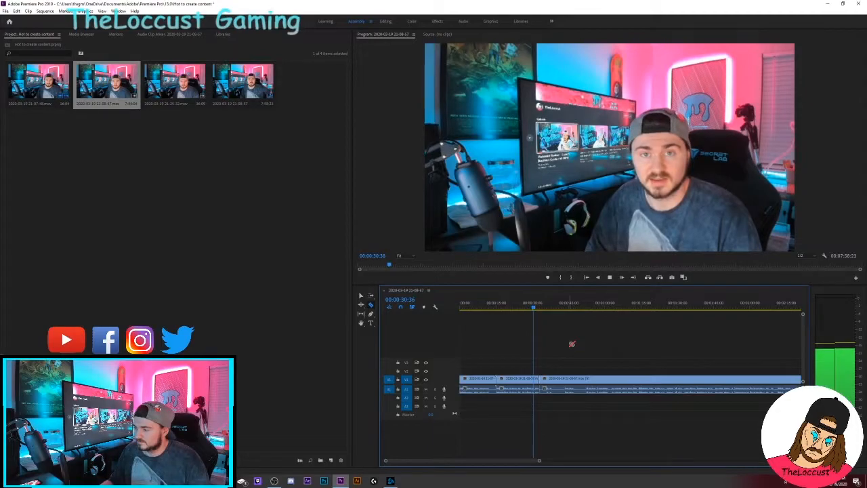
{"action": "key", "text": "space"}
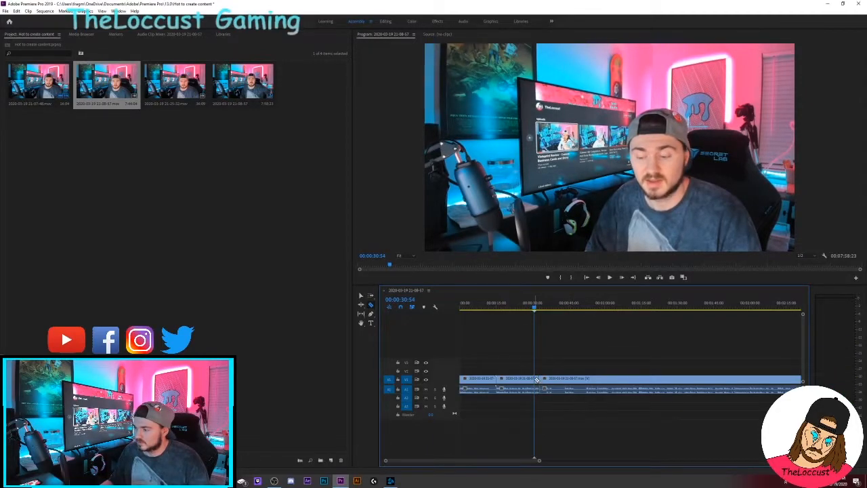
- Cut the second recording again at about 51 seconds, delete the unwanted section between the cuts, and close the gap
{"action": "left_click", "coordinate": [586, 309]}
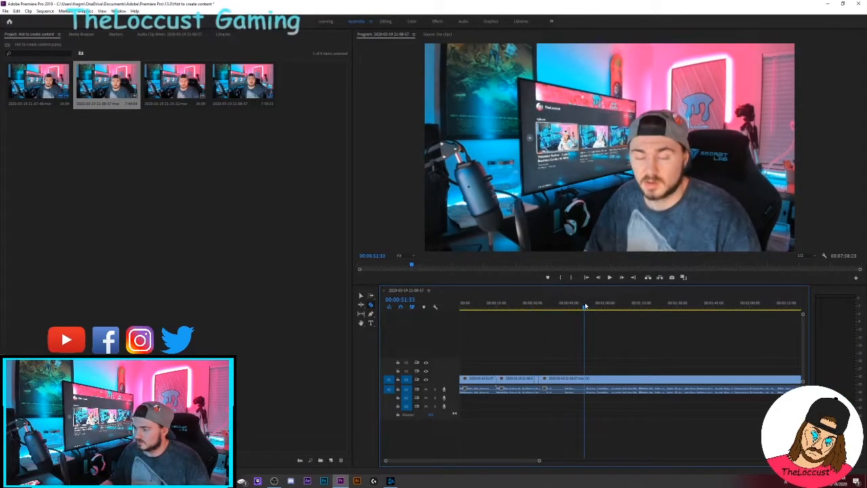
{"action": "left_click", "coordinate": [588, 378]}
{"action": "left_click", "coordinate": [361, 296]}
{"action": "left_click", "coordinate": [571, 387]}
{"action": "key", "text": "Delete"}
{"action": "left_click_drag", "start_coordinate": [599, 386], "coordinate": [547, 386]}
{"action": "left_click", "coordinate": [533, 306]}
{"action": "left_click", "coordinate": [569, 435]}
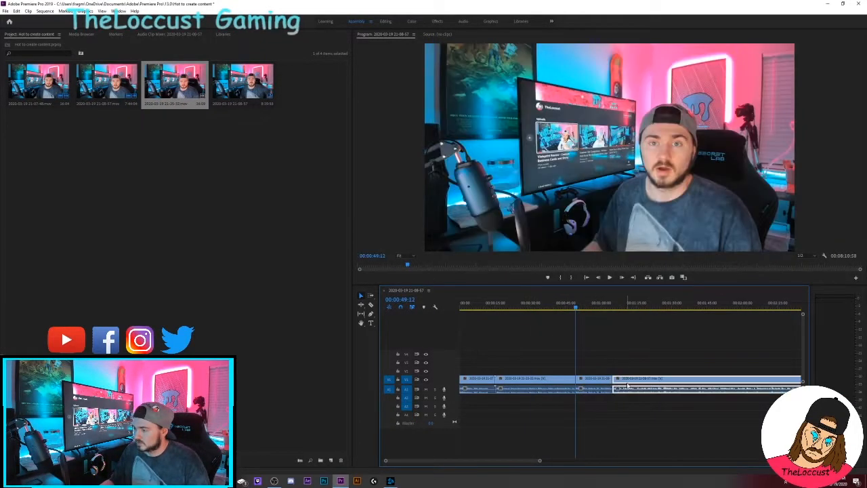
- Show the whole sequence in the timeline and play the edit from its beginning
{"action": "left_click_drag", "start_coordinate": [540, 462], "coordinate": [730, 465]}
{"action": "key", "text": "Home"}
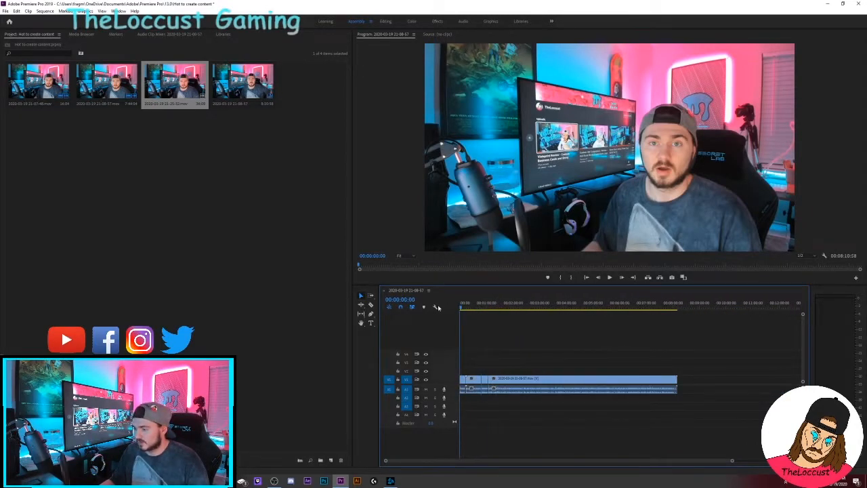
{"action": "key", "text": "space"}
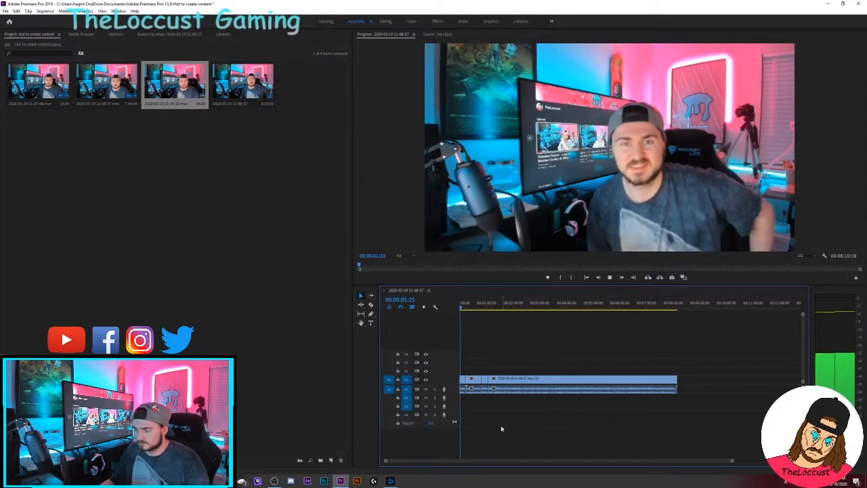
{"action": "left_click", "coordinate": [607, 277]}
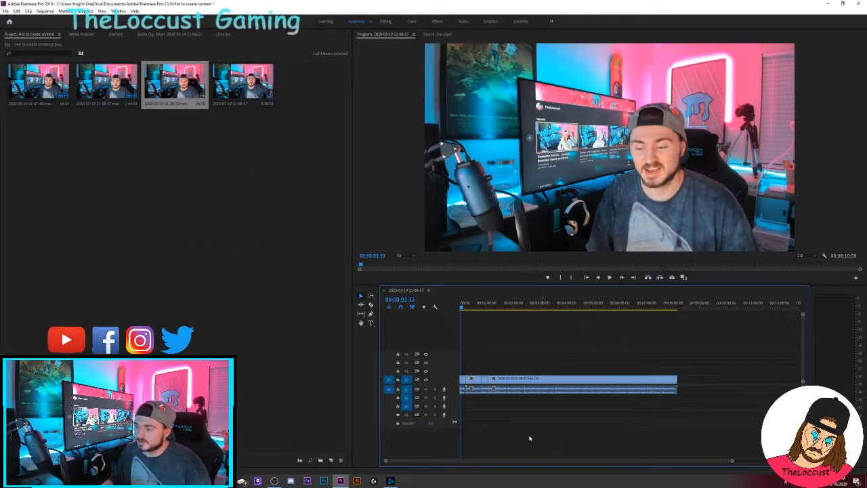
{"action": "left_click", "coordinate": [463, 309]}
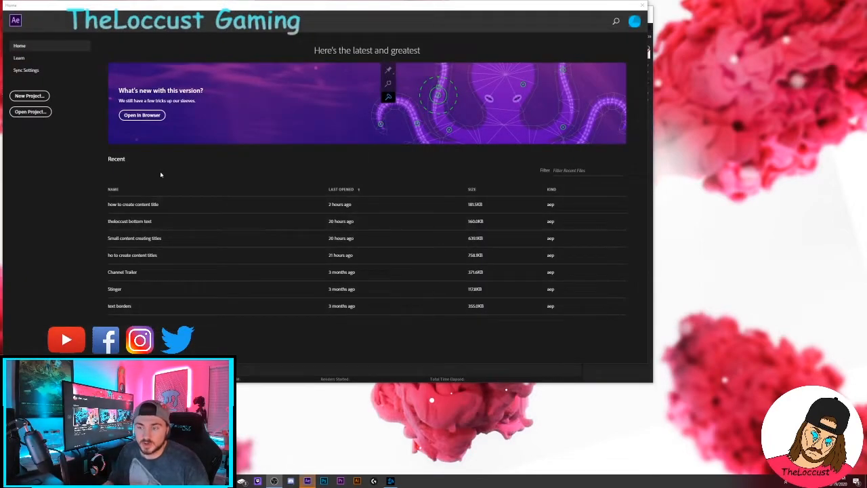
- In After Effects, open the recent "how to create content title" project and preview its title animation
{"action": "left_click", "coordinate": [151, 205]}
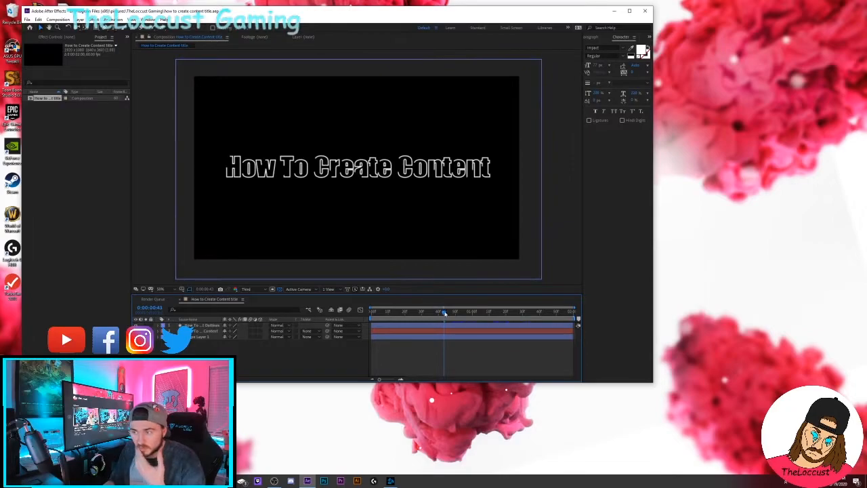
{"action": "left_click_drag", "start_coordinate": [436, 313], "coordinate": [499, 322]}
{"action": "left_click_drag", "start_coordinate": [431, 322], "coordinate": [281, 282]}
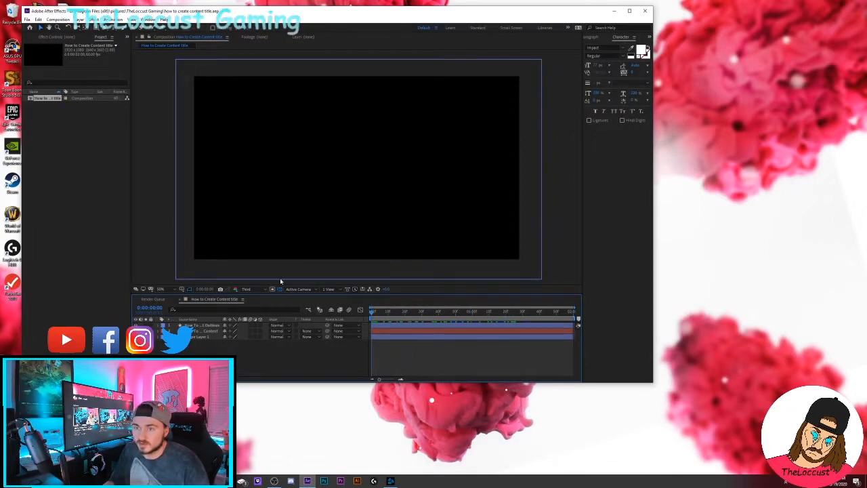
{"action": "left_click", "coordinate": [28, 19]}
{"action": "left_click", "coordinate": [28, 22]}
{"action": "left_click_drag", "start_coordinate": [373, 313], "coordinate": [458, 325]}
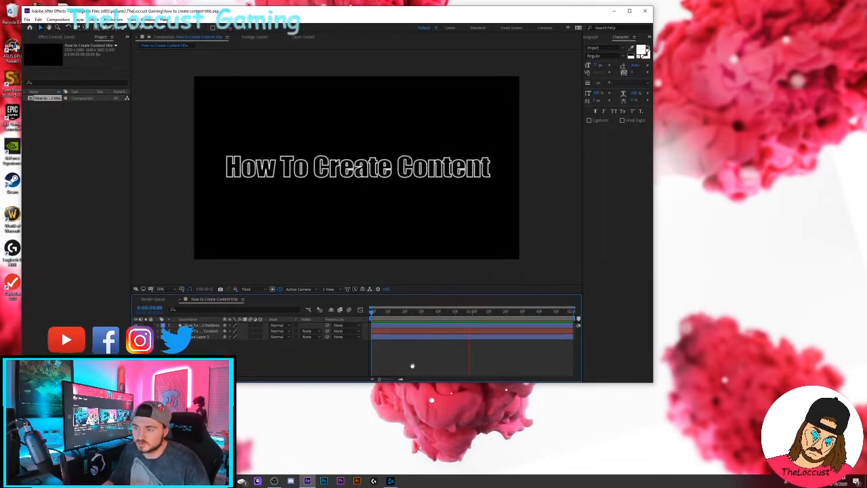
- Open the "ho to create content titles" project and preview the "PICK AN IDEA" title in the text animation 1 composition
{"action": "left_click", "coordinate": [27, 19]}
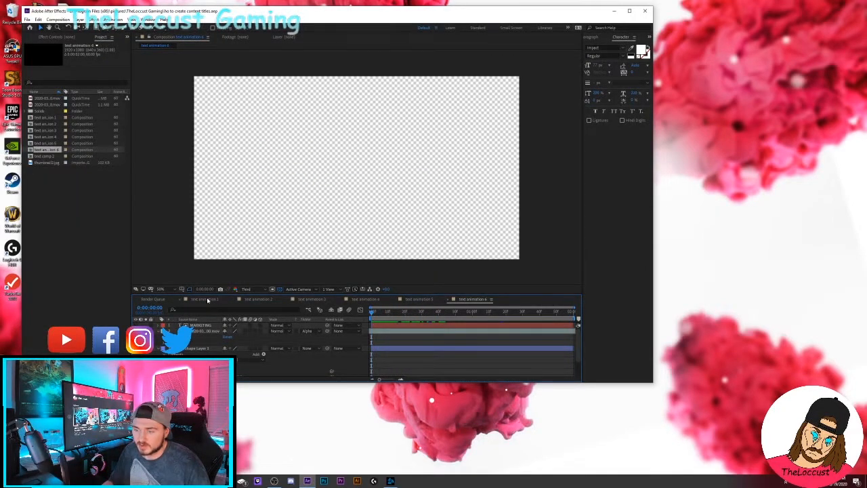
{"action": "left_click", "coordinate": [209, 301]}
{"action": "left_click_drag", "start_coordinate": [372, 313], "coordinate": [423, 314]}
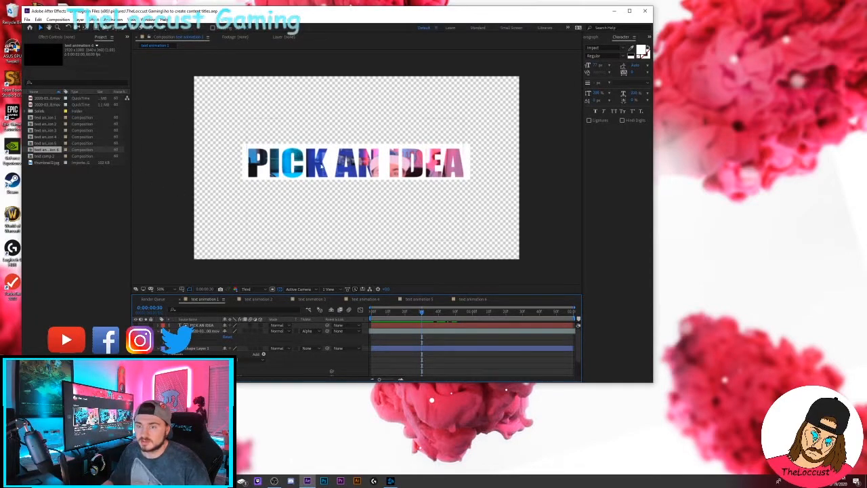
- Close After Effects, return to Premiere Pro, and import the Start Filming, Think Write Down Do research and Obs Cameras clips from the Logos folder
{"action": "left_click", "coordinate": [645, 10]}
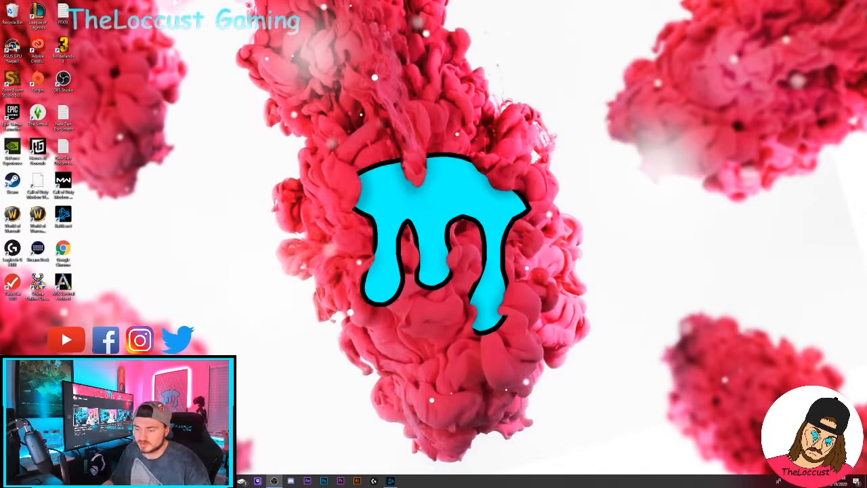
{"action": "left_click", "coordinate": [341, 481]}
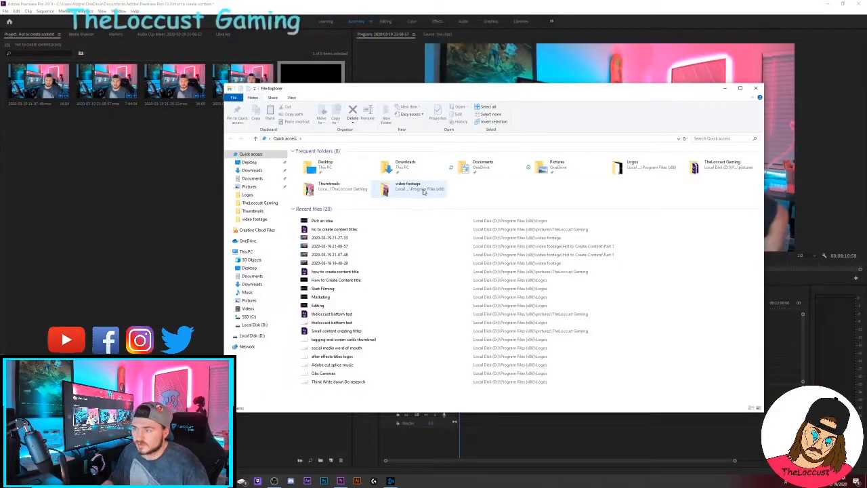
{"action": "double_click", "coordinate": [647, 167]}
{"action": "scroll", "coordinate": [468, 285], "scroll_direction": "down", "scroll_amount": 3}
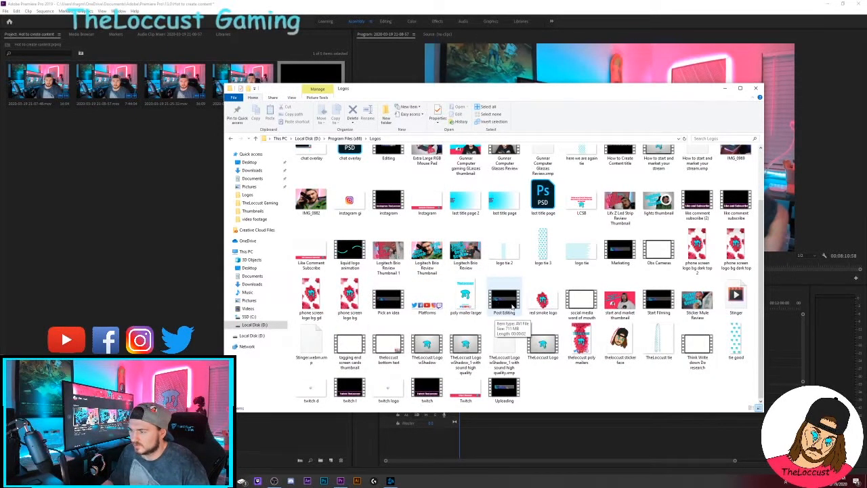
{"action": "left_click", "coordinate": [660, 304]}
{"action": "left_click_drag", "start_coordinate": [660, 304], "coordinate": [120, 160]}
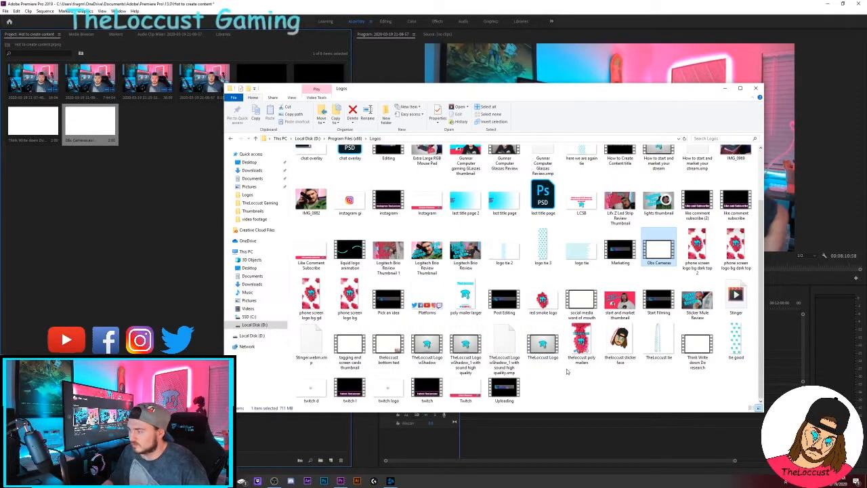
- Preview the TheLoccust Logo video from the Logos folder and import the liquid logo animation clip into the project
{"action": "double_click", "coordinate": [659, 251]}
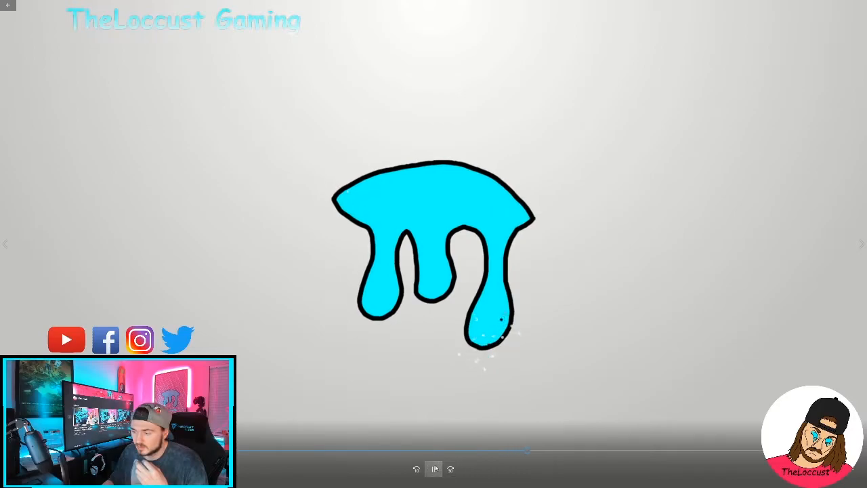
{"action": "left_click", "coordinate": [855, 5]}
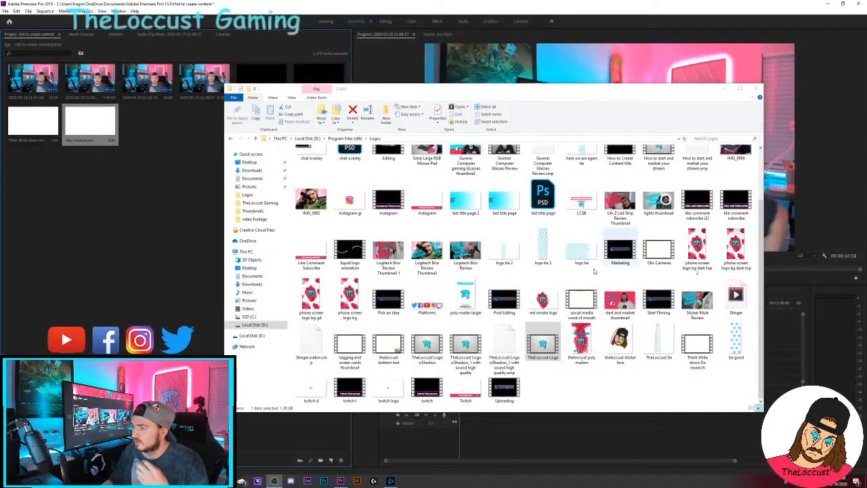
{"action": "scroll", "coordinate": [533, 347], "scroll_direction": "up", "scroll_amount": 2}
{"action": "left_click", "coordinate": [350, 325]}
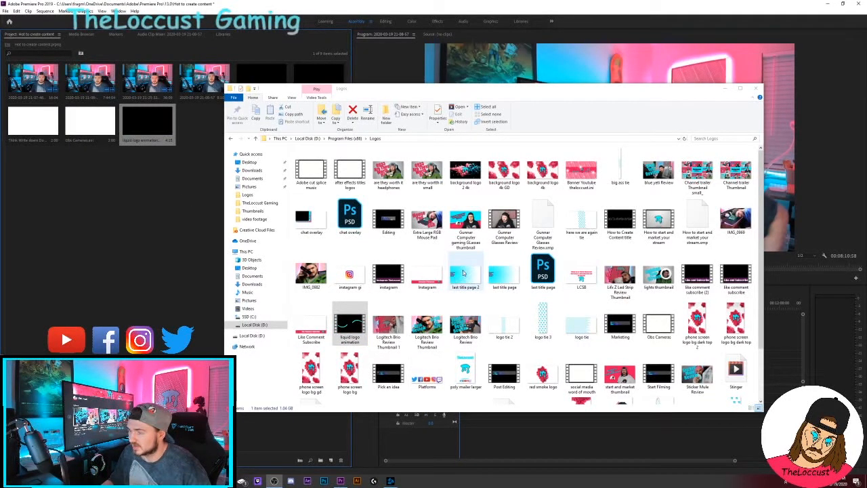
- Import last title page 2, the instagram video, like comment subscribe (2) and the twitch l video from the Logos folder into the project
{"action": "left_click_drag", "start_coordinate": [472, 282], "coordinate": [166, 202]}
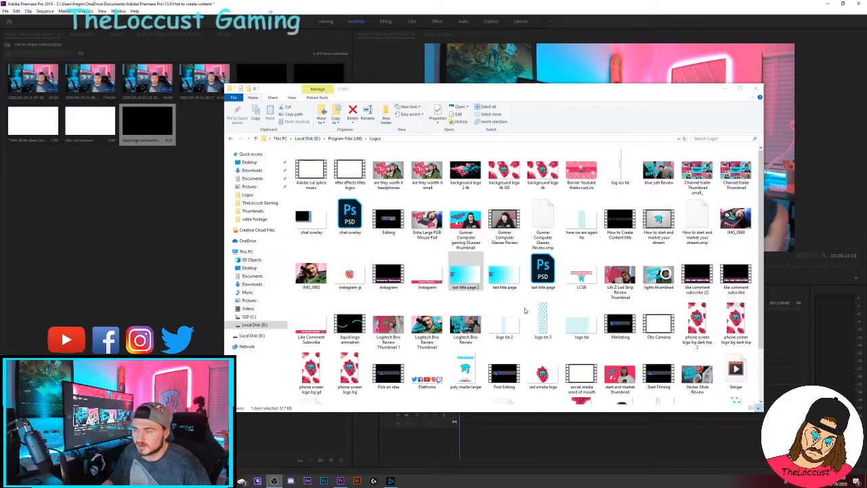
{"action": "left_click_drag", "start_coordinate": [391, 277], "coordinate": [176, 199]}
{"action": "left_click_drag", "start_coordinate": [698, 278], "coordinate": [142, 227]}
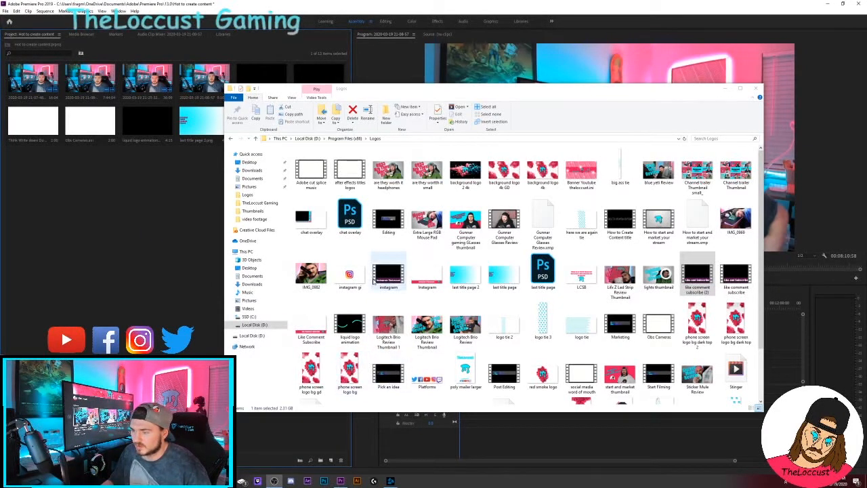
{"action": "scroll", "coordinate": [620, 223], "scroll_direction": "down", "scroll_amount": 1}
{"action": "left_click_drag", "start_coordinate": [341, 391], "coordinate": [130, 235]}
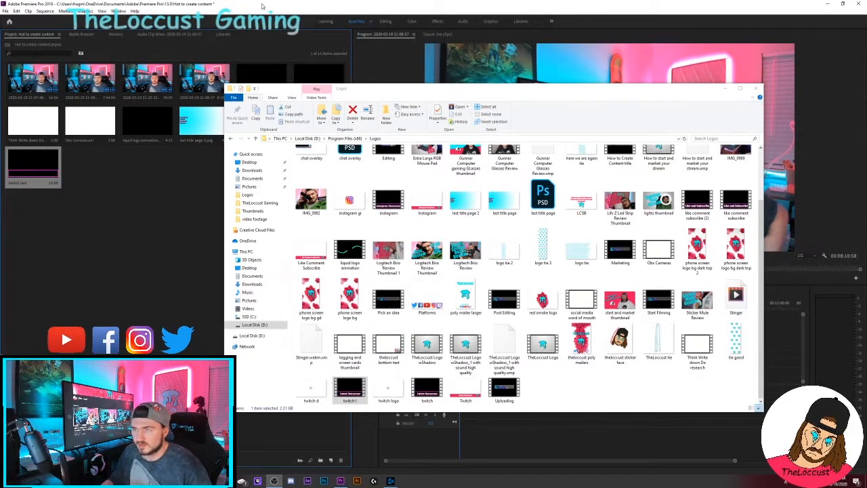
{"action": "left_click", "coordinate": [349, 53]}
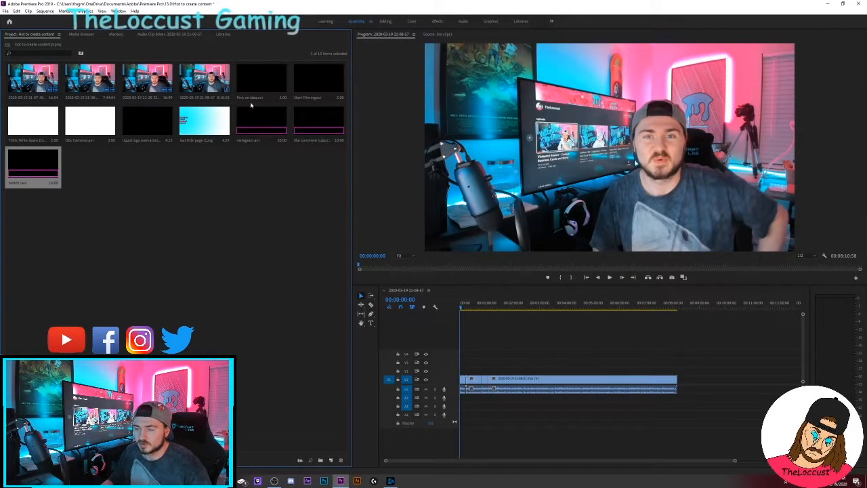
- Play the opening to find the intro point and overlay the liquid logo animation above the first recording at about 12 seconds
{"action": "left_click_drag", "start_coordinate": [463, 307], "coordinate": [463, 307]}
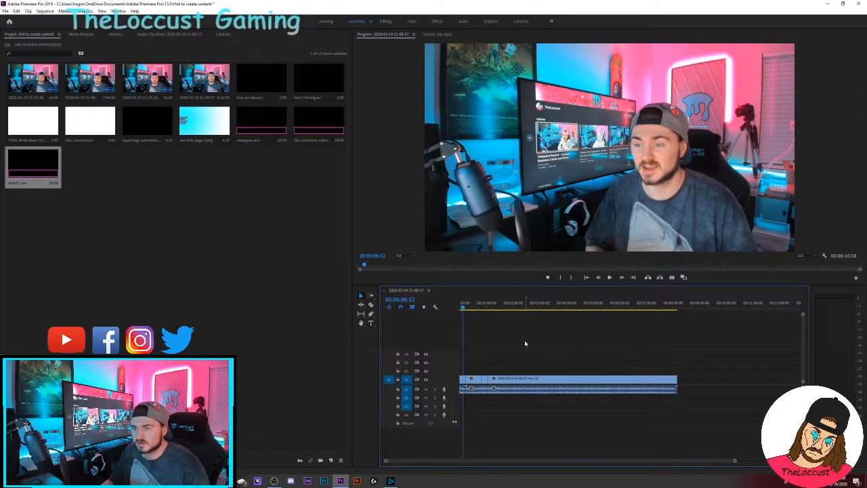
{"action": "key", "text": "space"}
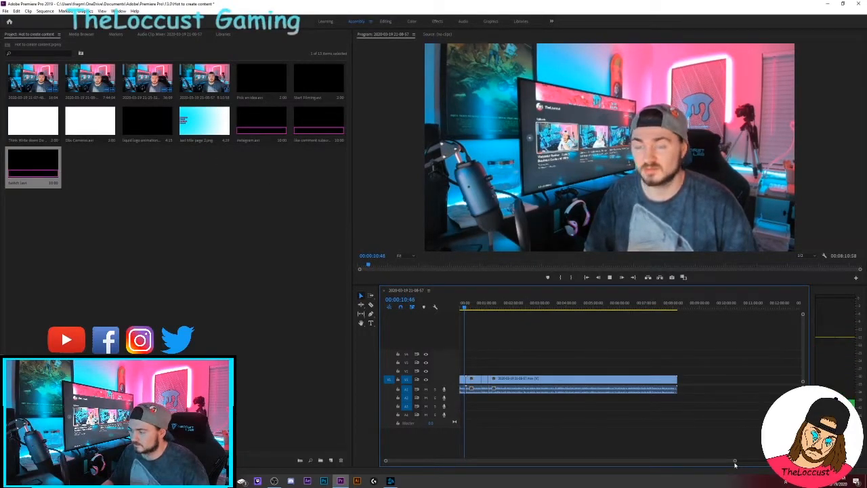
{"action": "left_click_drag", "start_coordinate": [736, 461], "coordinate": [480, 461]}
{"action": "key", "text": "space"}
{"action": "left_click_drag", "start_coordinate": [147, 122], "coordinate": [542, 377]}
- Apply Scale to Frame Size to the liquid logo animation clip and scrub through it to check how it covers the footage
{"action": "left_click", "coordinate": [551, 372]}
{"action": "key", "text": "space"}
{"action": "right_click", "coordinate": [549, 372]}
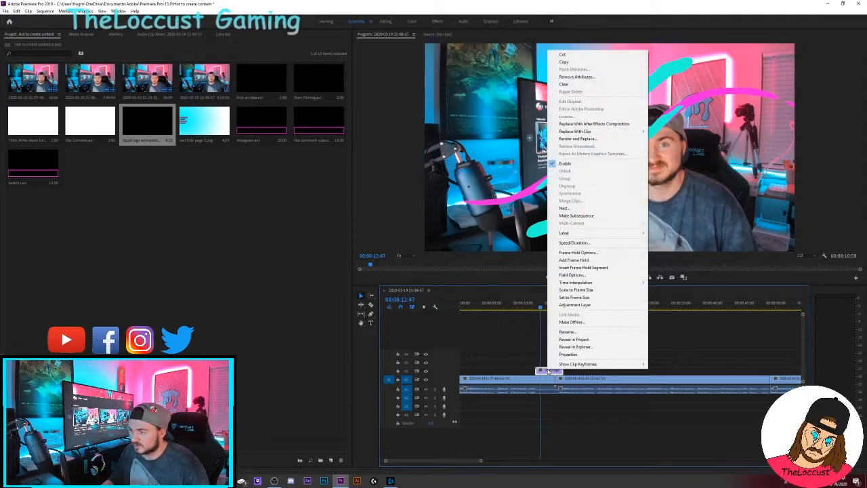
{"action": "left_click", "coordinate": [586, 290]}
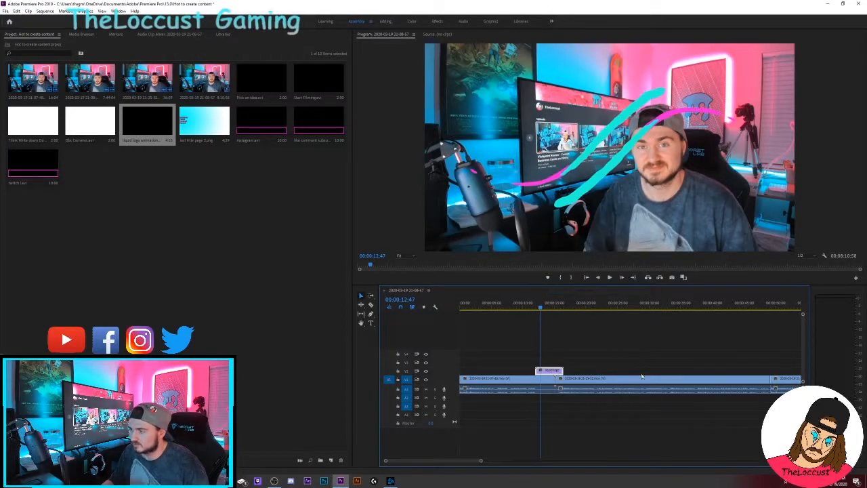
{"action": "mouse_move", "coordinate": [540, 307]}
{"action": "left_mouse_down"}
{"action": "mouse_move", "coordinate": [549, 306]}
{"action": "mouse_move", "coordinate": [538, 307]}
{"action": "left_mouse_up"}
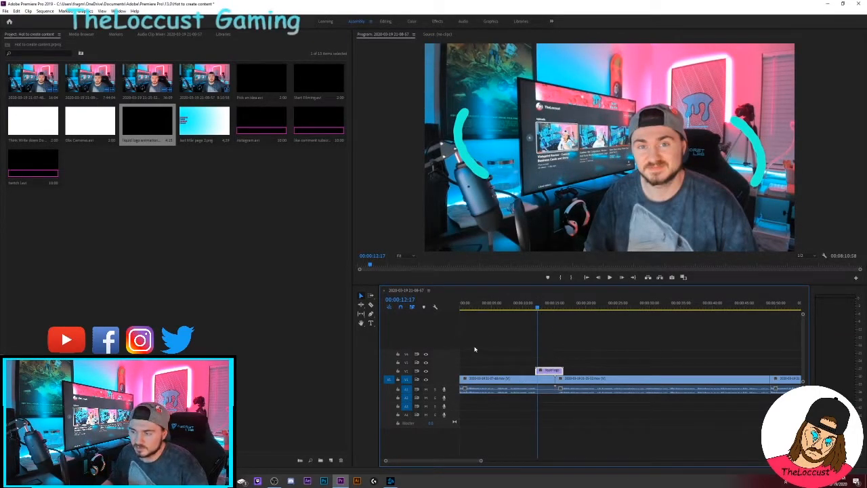
{"action": "left_click_drag", "start_coordinate": [550, 308], "coordinate": [564, 307]}
- Apply Scale to Frame Size to the second recording in the timeline
{"action": "left_click", "coordinate": [612, 384]}
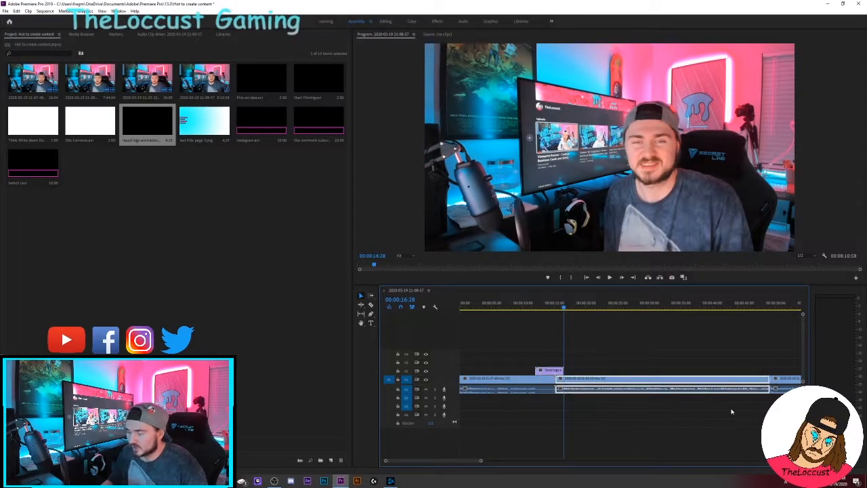
{"action": "left_click", "coordinate": [513, 383]}
{"action": "left_click_drag", "start_coordinate": [557, 307], "coordinate": [521, 308]}
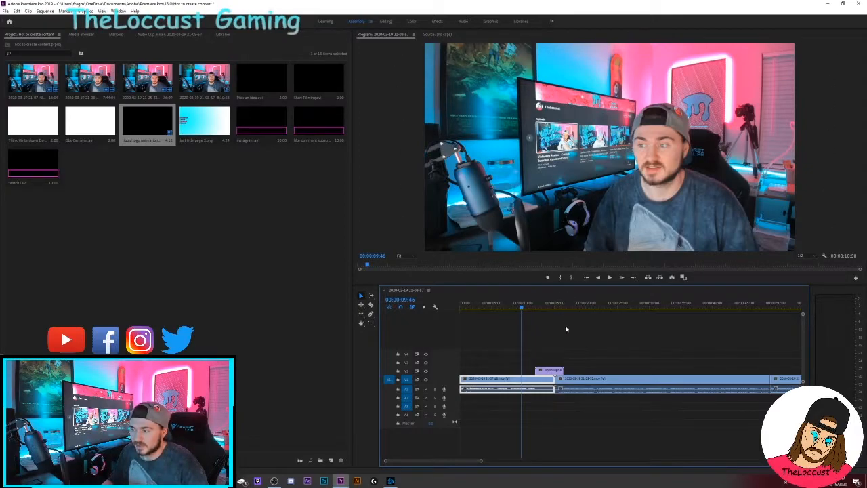
{"action": "left_click", "coordinate": [611, 378]}
{"action": "right_click", "coordinate": [620, 382]}
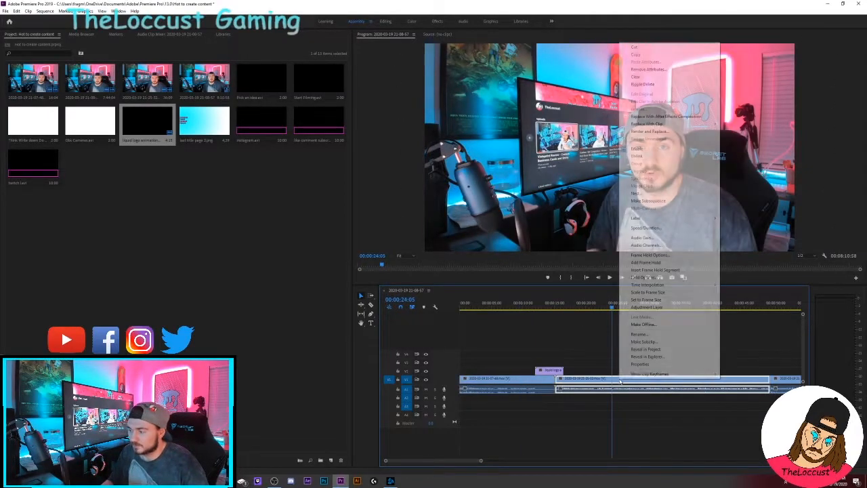
{"action": "left_click", "coordinate": [668, 293]}
- Trim the first recording's end to 00:00:13:20, start the second recording where the logo animation ends, and play the transition
{"action": "left_click_drag", "start_coordinate": [610, 307], "coordinate": [543, 316]}
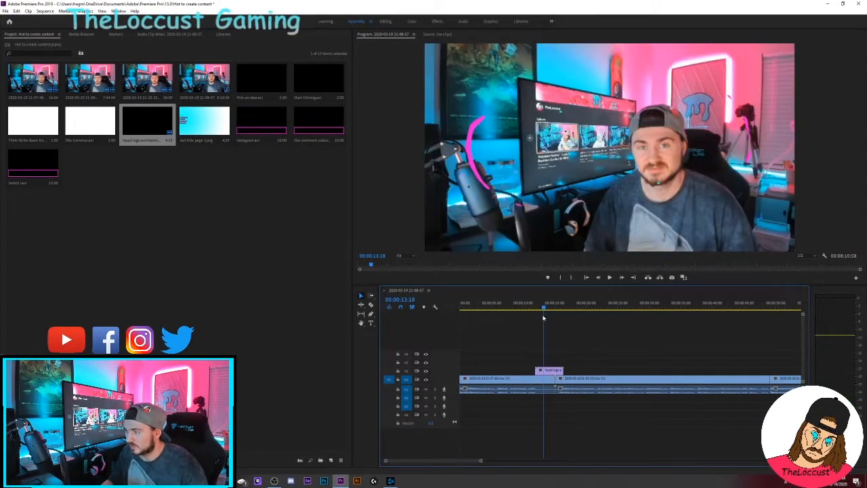
{"action": "left_click", "coordinate": [623, 278]}
{"action": "left_click", "coordinate": [623, 279]}
{"action": "left_click", "coordinate": [623, 278]}
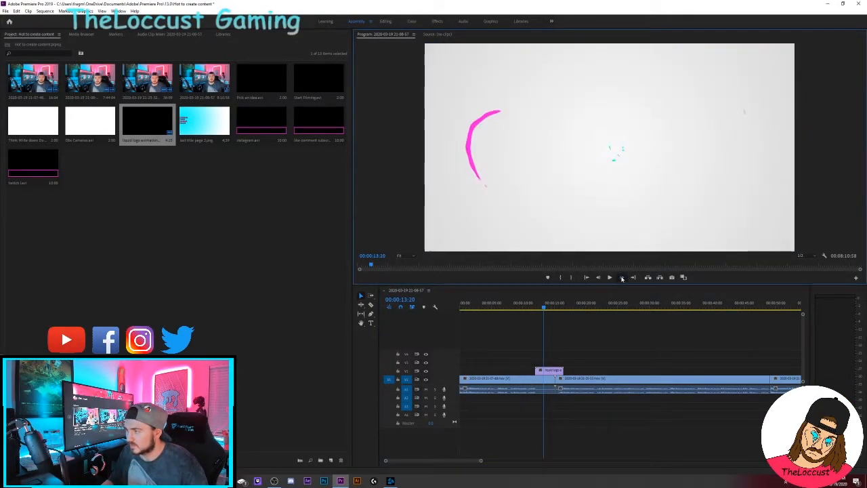
{"action": "left_click", "coordinate": [597, 280]}
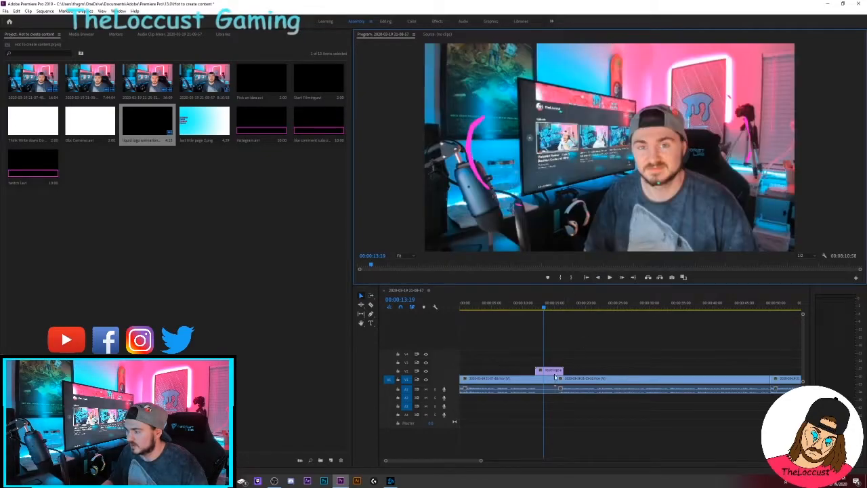
{"action": "left_click", "coordinate": [622, 278]}
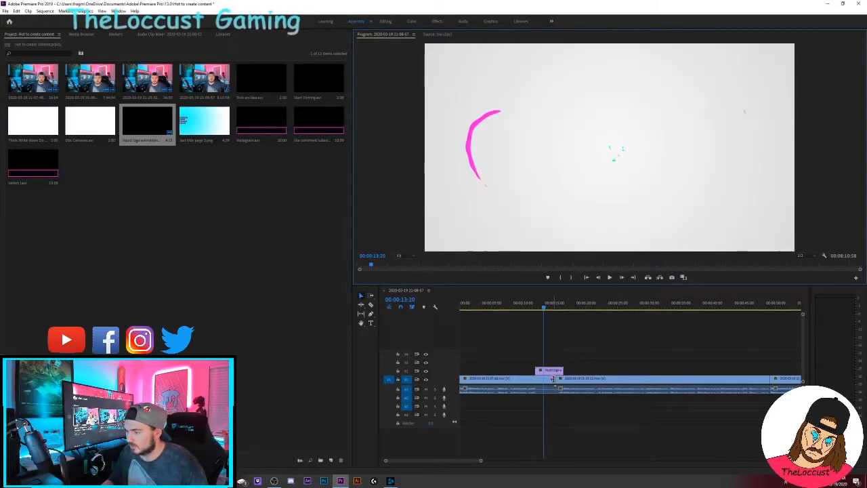
{"action": "mouse_move", "coordinate": [552, 381]}
{"action": "left_mouse_down"}
{"action": "mouse_move", "coordinate": [544, 383]}
{"action": "mouse_move", "coordinate": [565, 382]}
{"action": "left_mouse_up"}
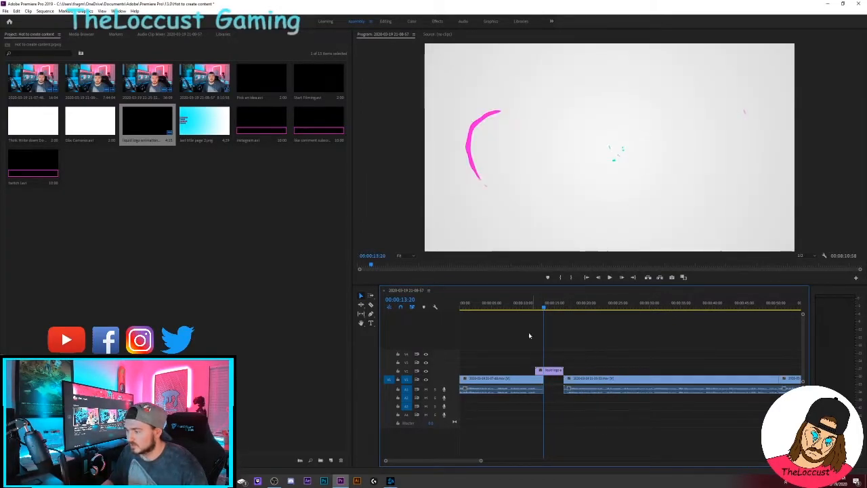
{"action": "left_click_drag", "start_coordinate": [540, 308], "coordinate": [526, 309]}
{"action": "key", "text": "space"}
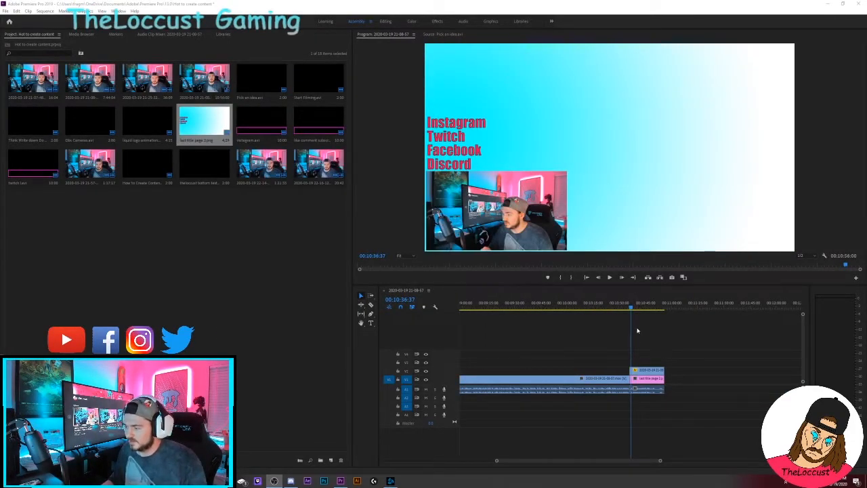
- Return to the start of the sequence and check the opening title and logo animation in the first 15 seconds
{"action": "left_click_drag", "start_coordinate": [496, 461], "coordinate": [353, 473]}
{"action": "left_click", "coordinate": [582, 306]}
{"action": "left_click_drag", "start_coordinate": [583, 305], "coordinate": [442, 313]}
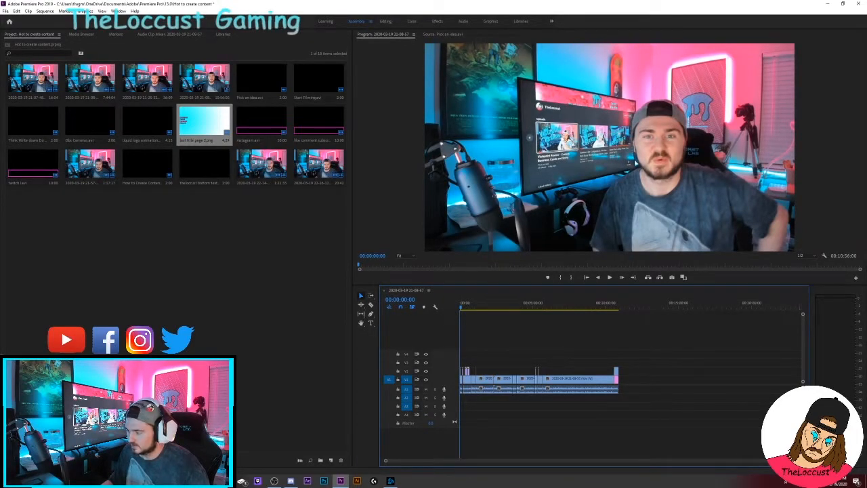
{"action": "left_click_drag", "start_coordinate": [804, 461], "coordinate": [647, 468]}
{"action": "left_click_drag", "start_coordinate": [469, 305], "coordinate": [477, 305]}
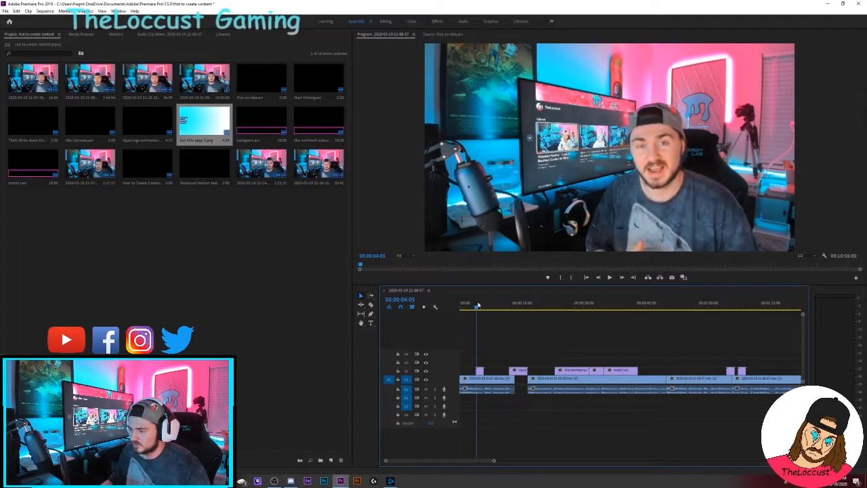
{"action": "left_click", "coordinate": [484, 309]}
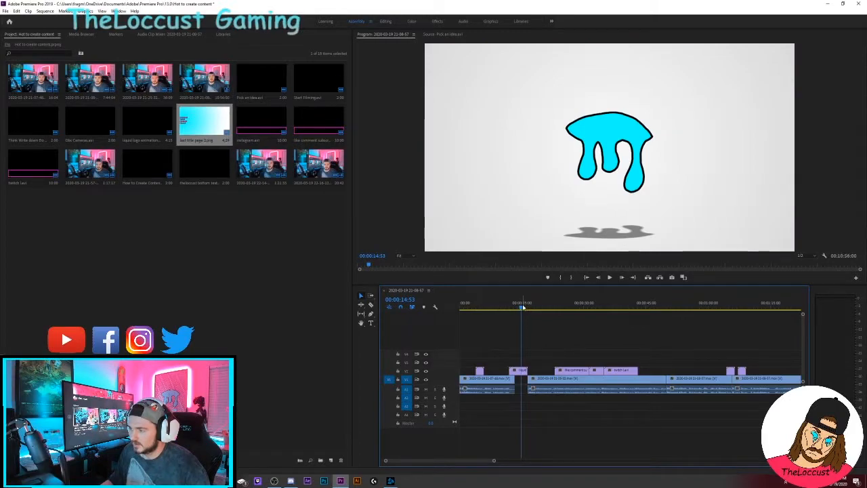
- Check the Like and Subscribe, Instagram, PICK AN IDEA and Think / Write Down / Do Research overlays along the sequence
{"action": "left_click", "coordinate": [564, 308]}
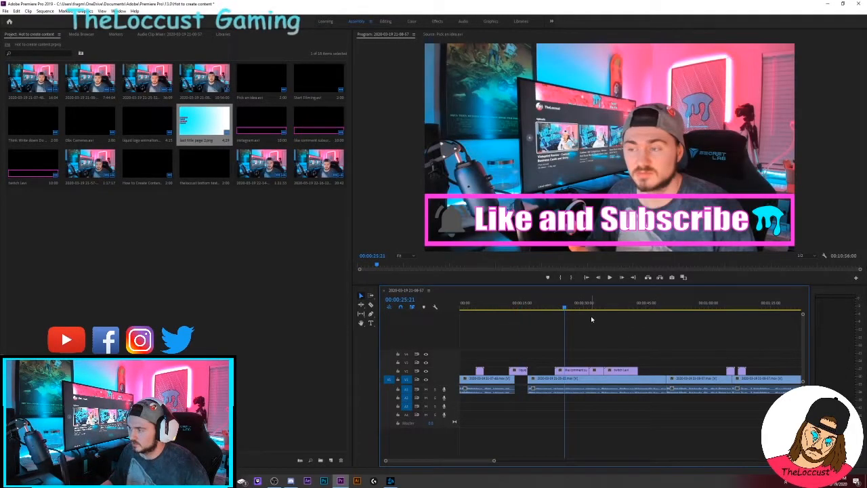
{"action": "left_click", "coordinate": [595, 309]}
{"action": "left_click", "coordinate": [619, 309]}
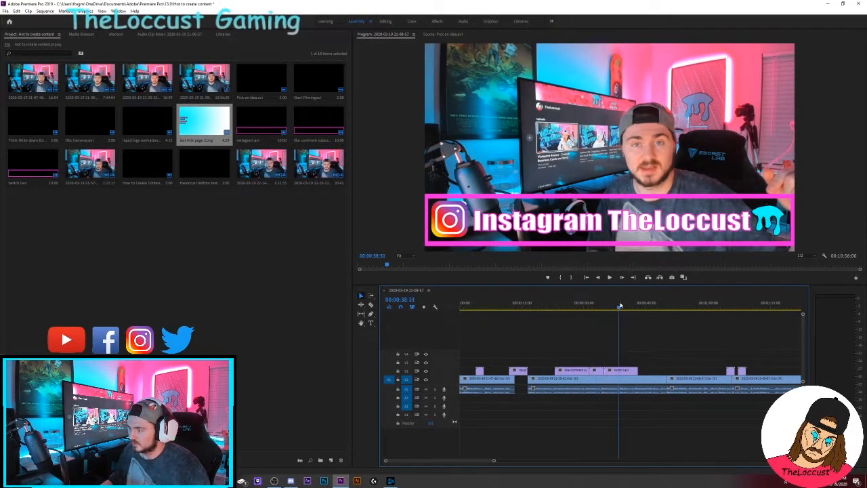
{"action": "left_click", "coordinate": [728, 306]}
{"action": "left_click", "coordinate": [730, 307]}
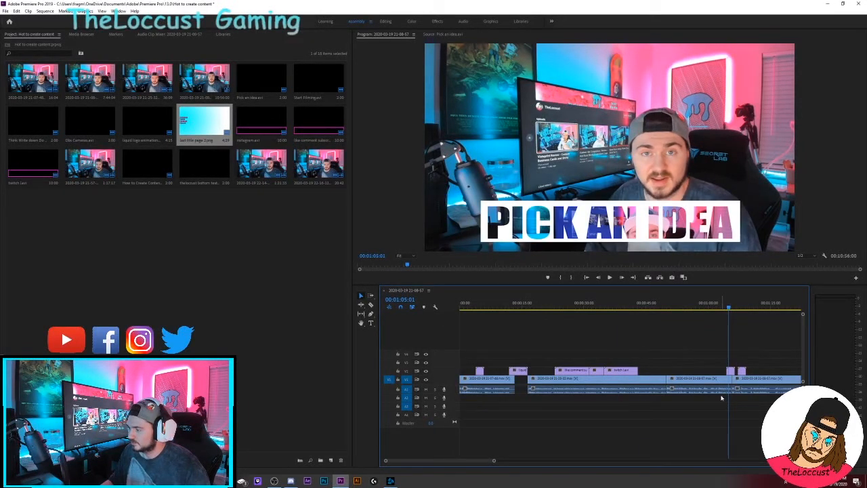
{"action": "left_click", "coordinate": [742, 307]}
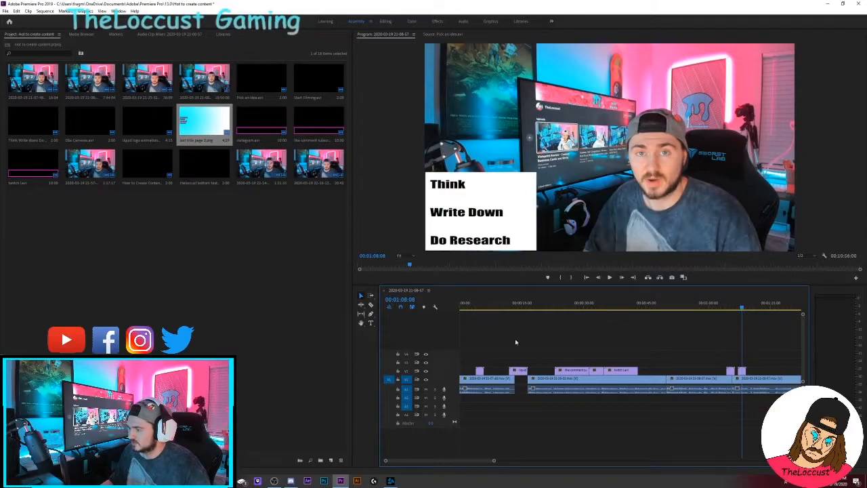
- Check the title overlays after the five-minute mark and the closing page with the social media list at the sequence's end
{"action": "left_click_drag", "start_coordinate": [493, 461], "coordinate": [621, 461]}
{"action": "left_click", "coordinate": [710, 305]}
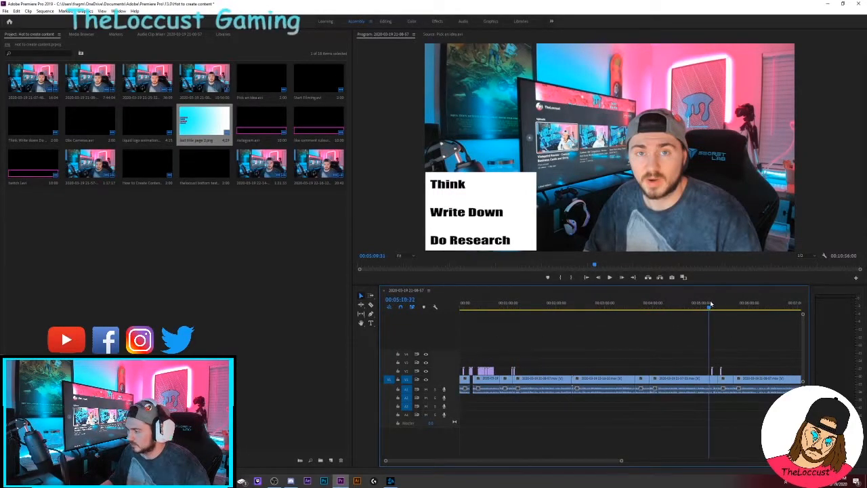
{"action": "left_click_drag", "start_coordinate": [725, 305], "coordinate": [721, 306]}
{"action": "left_click_drag", "start_coordinate": [621, 461], "coordinate": [716, 461]}
{"action": "left_click_drag", "start_coordinate": [707, 306], "coordinate": [713, 306]}
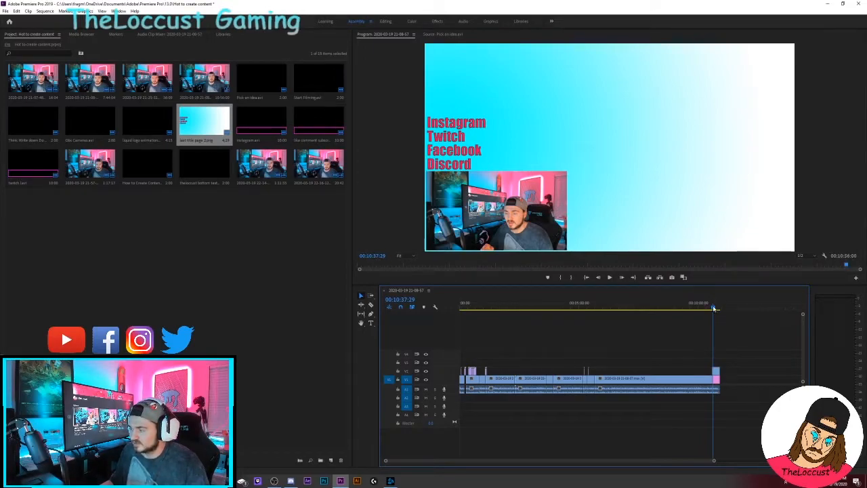
{"action": "left_click_drag", "start_coordinate": [713, 308], "coordinate": [711, 309]}
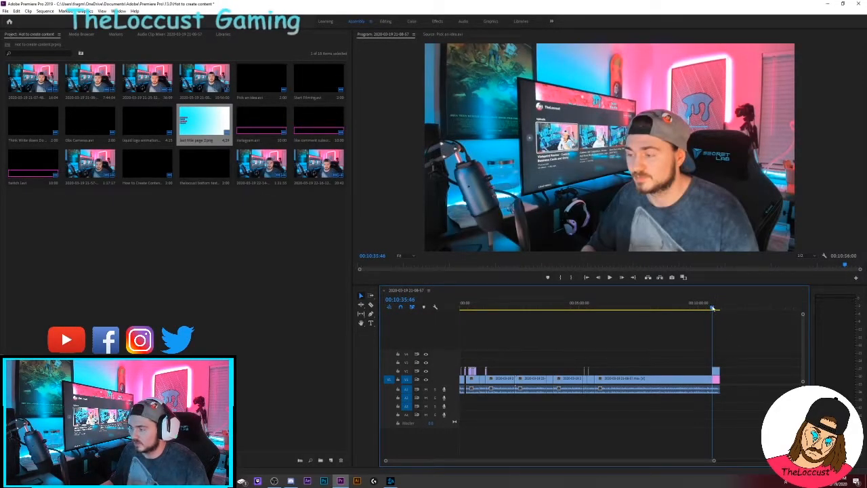
- Try enlarging the inset recording on the closing page at 00:10:42:35, and undo the resize
{"action": "left_click_drag", "start_coordinate": [712, 308], "coordinate": [714, 309]}
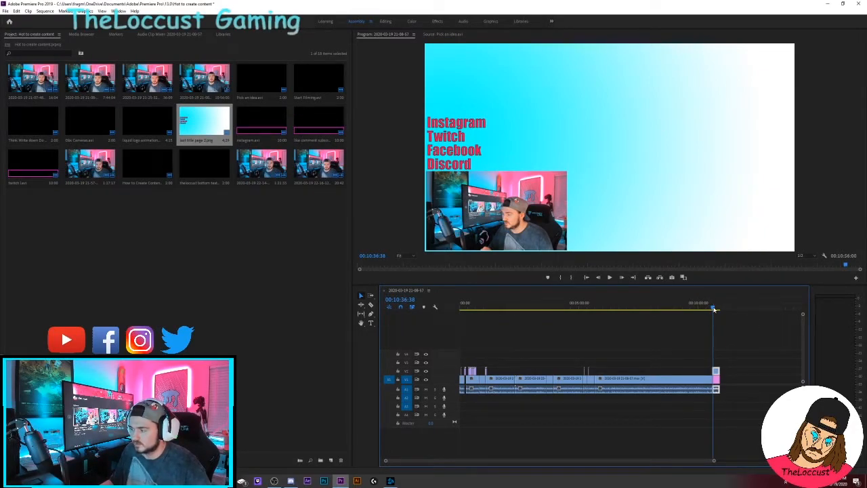
{"action": "left_click_drag", "start_coordinate": [714, 309], "coordinate": [715, 307]}
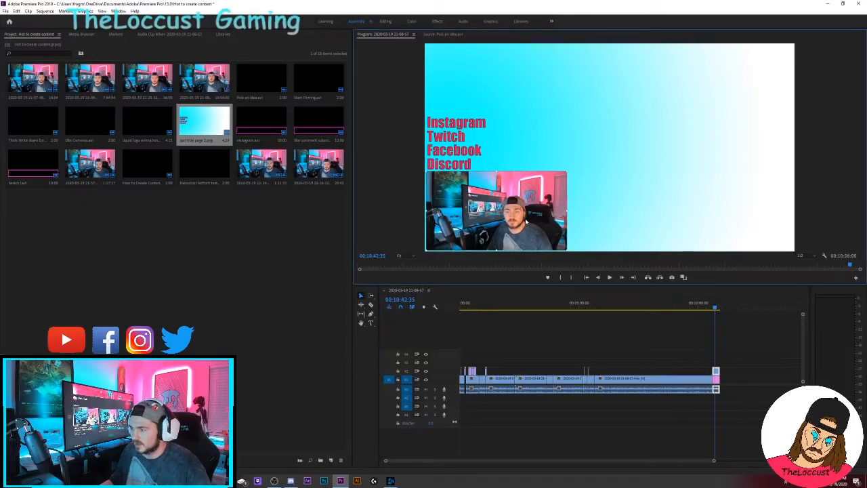
{"action": "left_click_drag", "start_coordinate": [574, 167], "coordinate": [704, 106]}
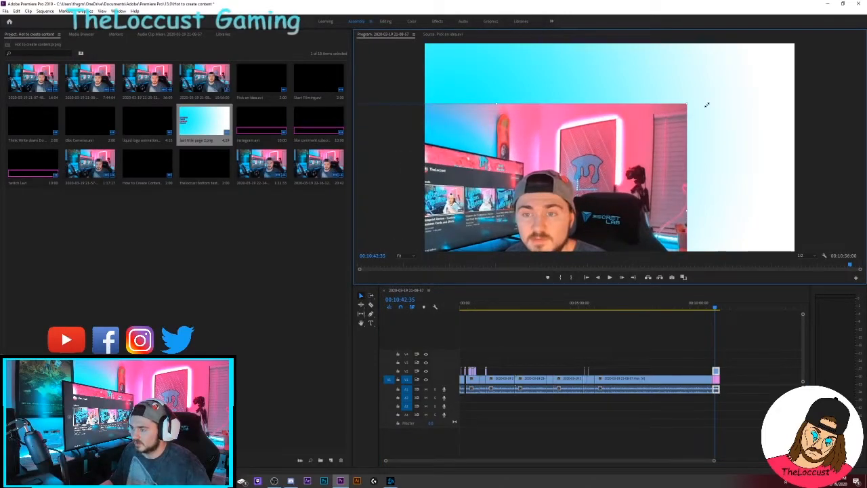
{"action": "key", "text": "ctrl+z"}
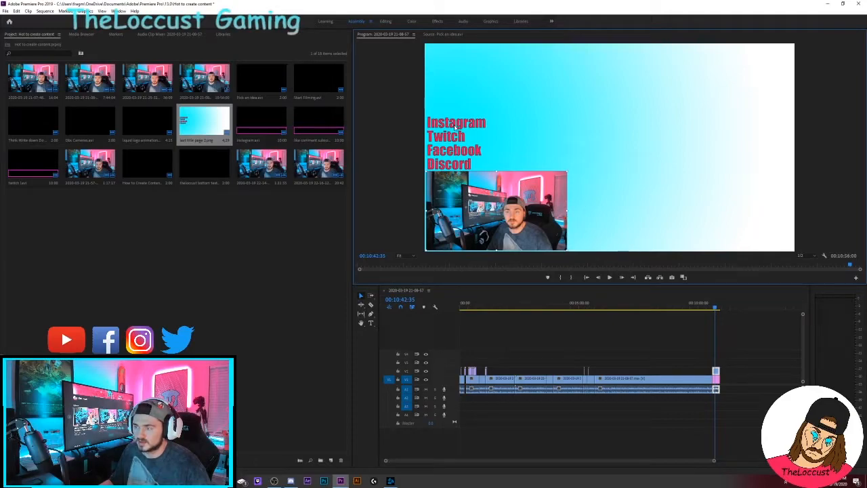
{"action": "left_click", "coordinate": [652, 339]}
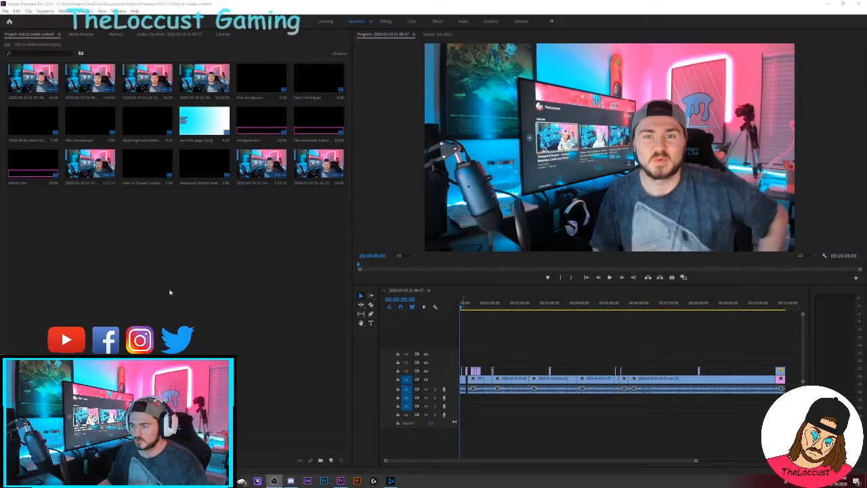
- Switch to File Explorer, open the Downloads folder, and briefly preview the bensound-energy music track
{"action": "left_click", "coordinate": [225, 480]}
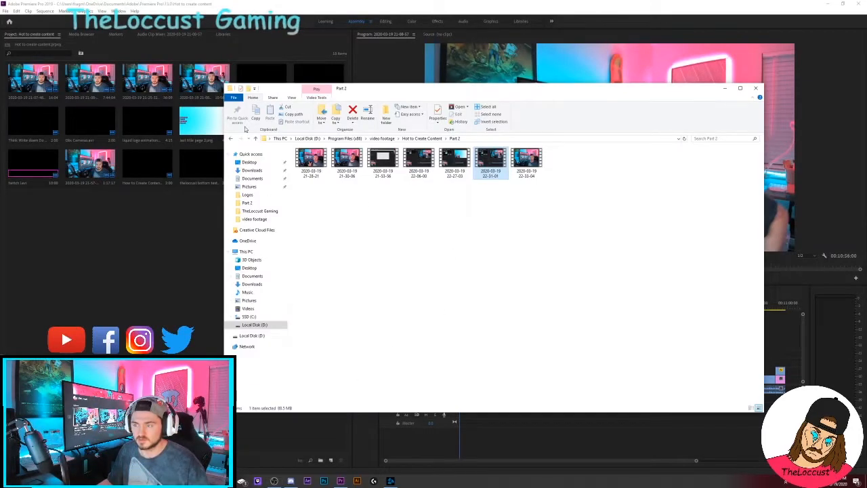
{"action": "left_click", "coordinate": [261, 284]}
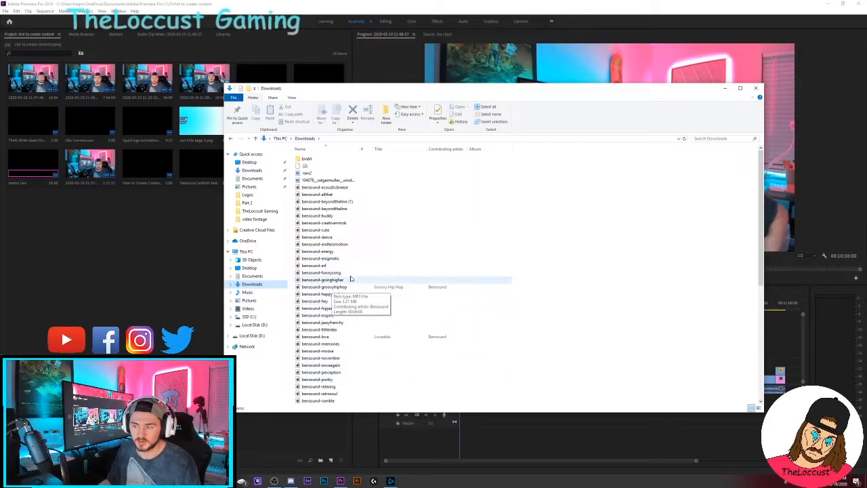
{"action": "double_click", "coordinate": [322, 253]}
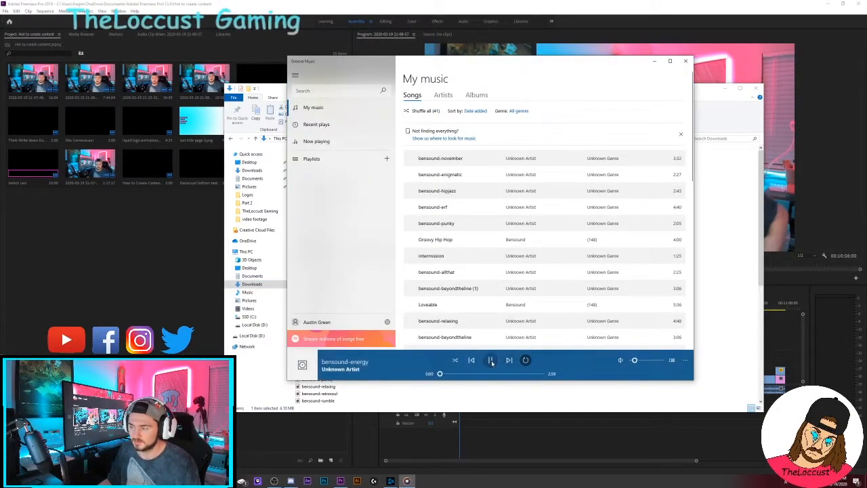
{"action": "left_click", "coordinate": [490, 361]}
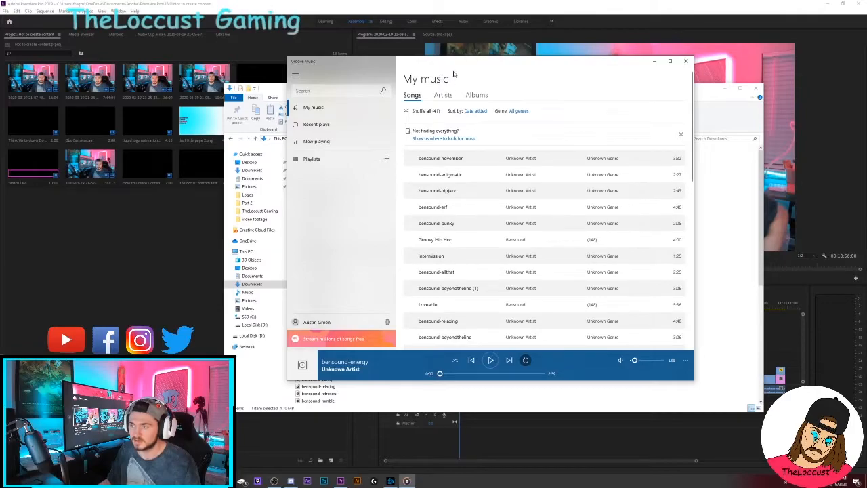
{"action": "left_click", "coordinate": [686, 61]}
- Import bensound-energy from Downloads into the Premiere Pro project and place it on audio track A2 at the second recording's start
{"action": "left_click_drag", "start_coordinate": [326, 252], "coordinate": [158, 266]}
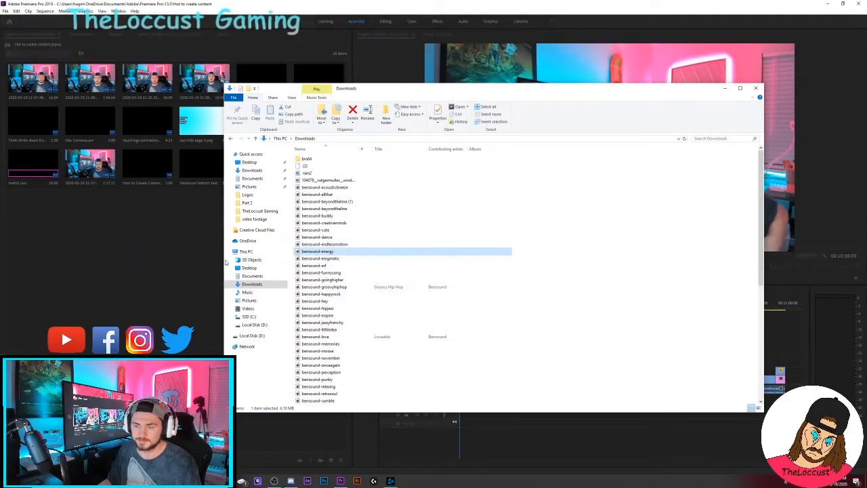
{"action": "left_click", "coordinate": [132, 292]}
{"action": "left_click_drag", "start_coordinate": [27, 210], "coordinate": [472, 402]}
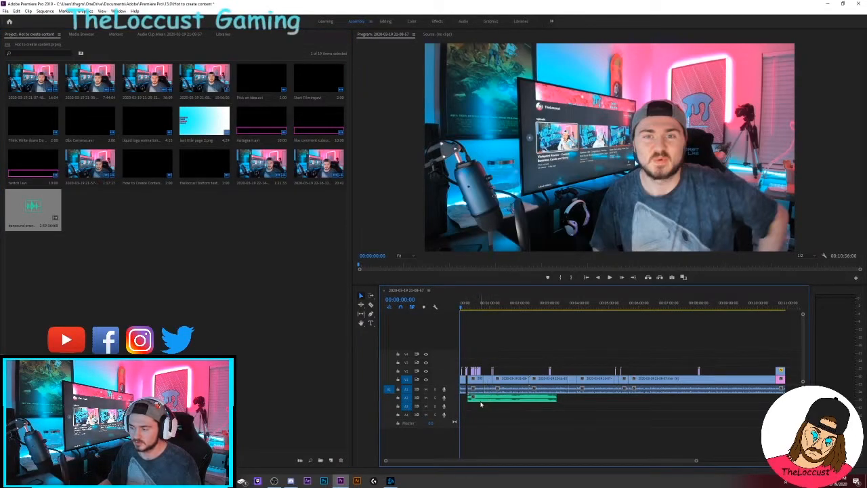
- Move the music clip's start to the beginning of the logo animation at 00:00:11:53 and play the transition
{"action": "left_click_drag", "start_coordinate": [695, 464], "coordinate": [459, 461]}
{"action": "left_click", "coordinate": [577, 308]}
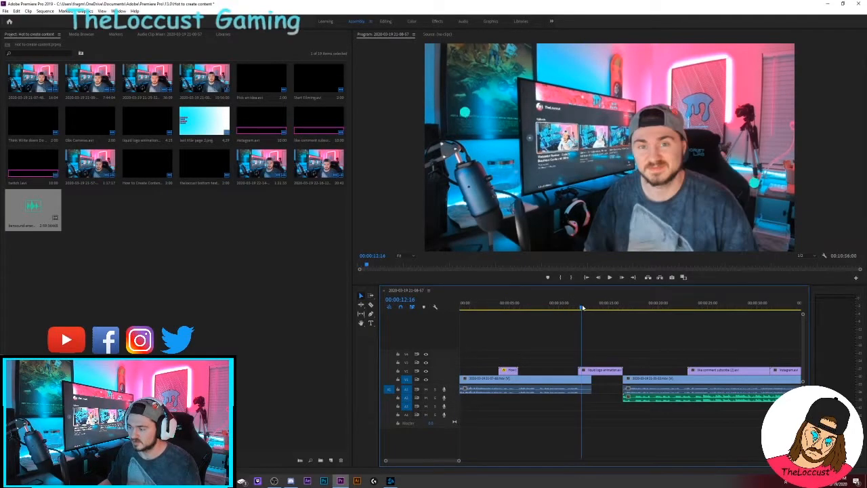
{"action": "left_click_drag", "start_coordinate": [648, 397], "coordinate": [603, 401]}
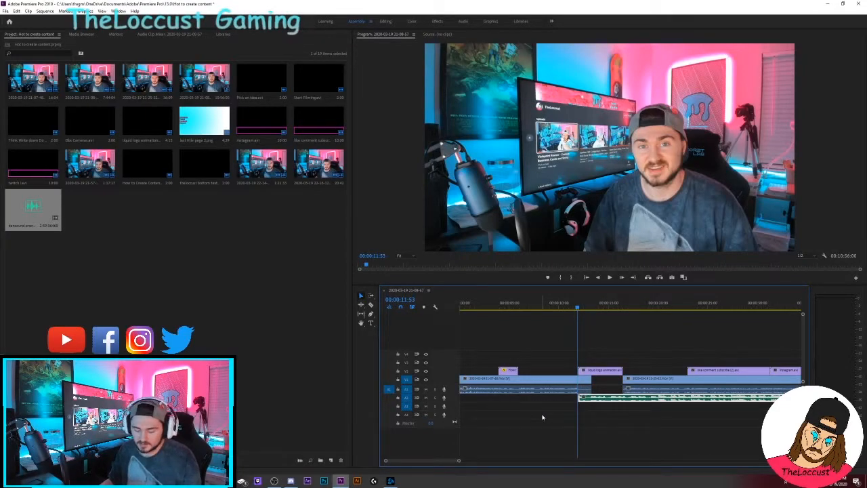
{"action": "key", "text": "space"}
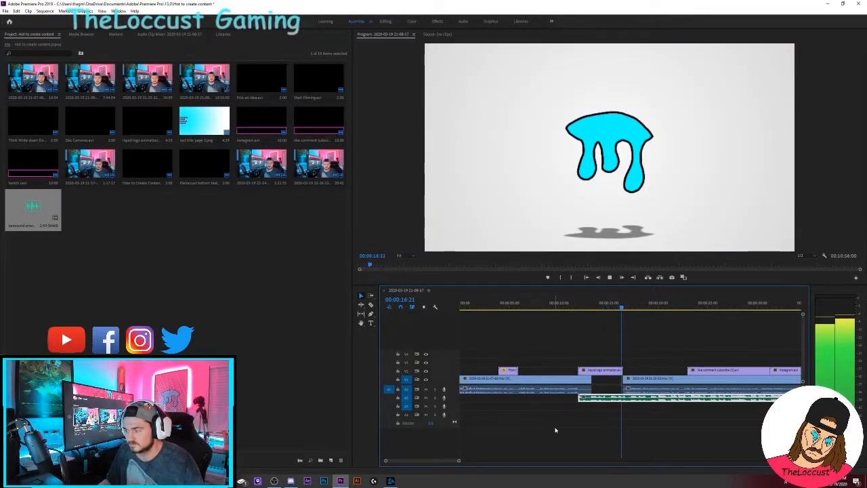
{"action": "key", "text": "space"}
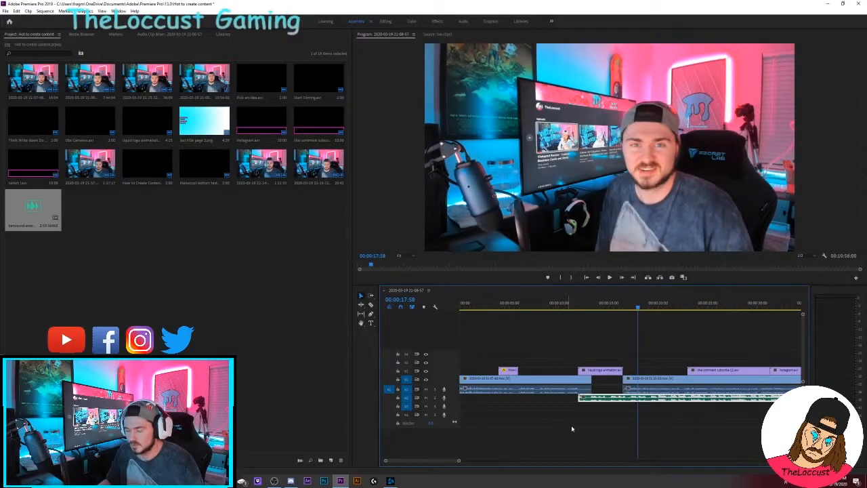
- Lower the first music clip's audio gain, play it under the voice, and return to the start of the logo animation
{"action": "right_click", "coordinate": [661, 402]}
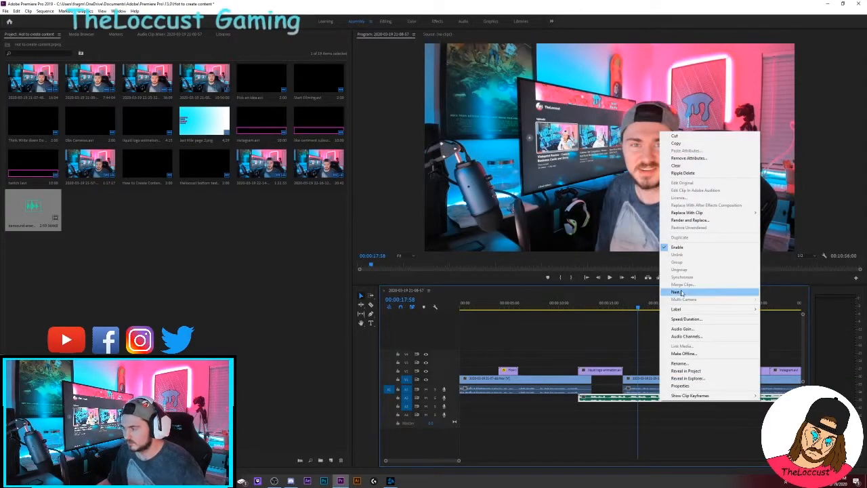
{"action": "left_click", "coordinate": [687, 330]}
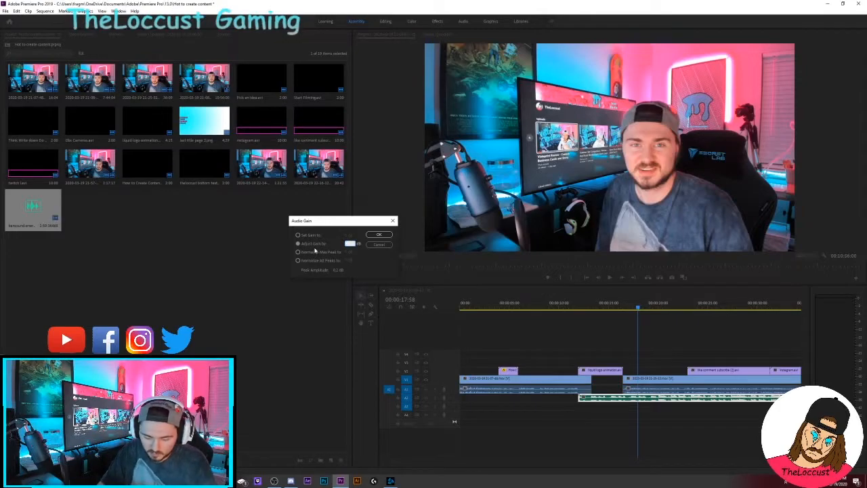
{"action": "key", "text": "Return"}
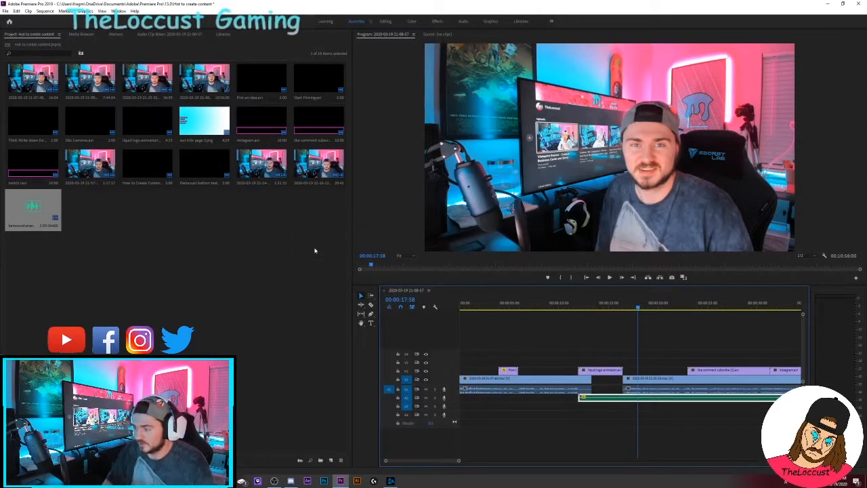
{"action": "key", "text": "space"}
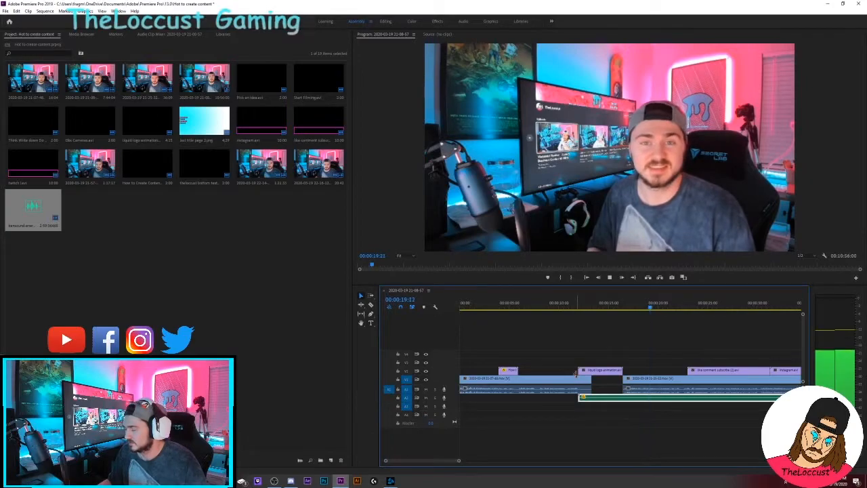
{"action": "key", "text": "space"}
{"action": "left_click", "coordinate": [579, 307]}
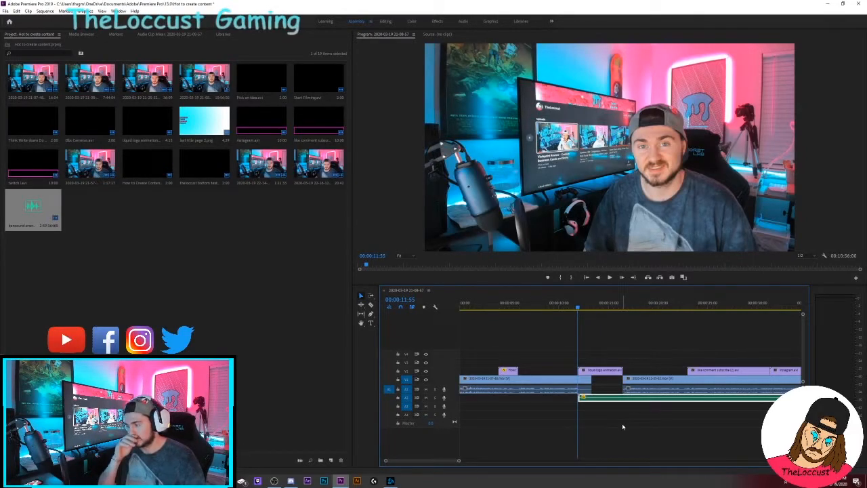
- Lower the audio gain of the second music clip on A2, and check how far the music extends along the whole sequence
{"action": "left_click_drag", "start_coordinate": [458, 462], "coordinate": [677, 462]}
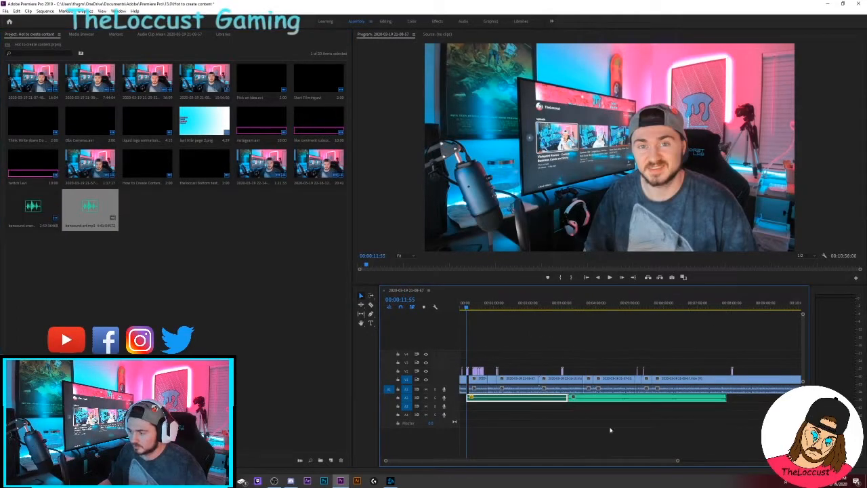
{"action": "right_click", "coordinate": [602, 403]}
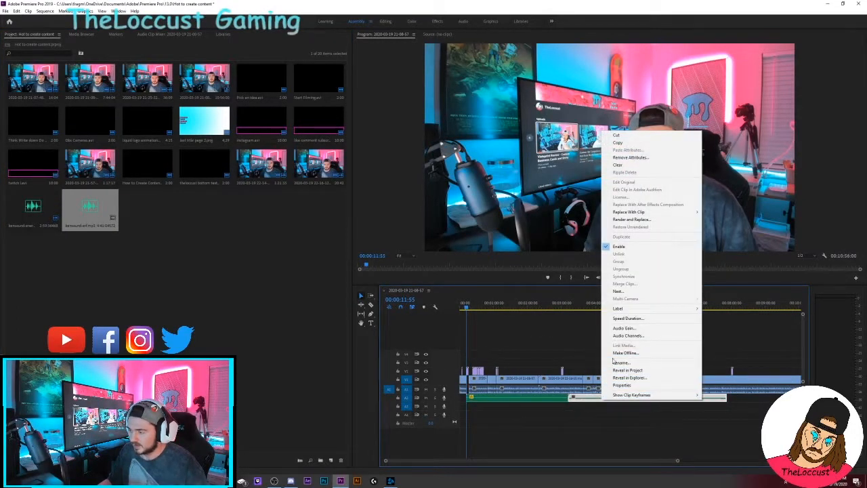
{"action": "left_click", "coordinate": [627, 328]}
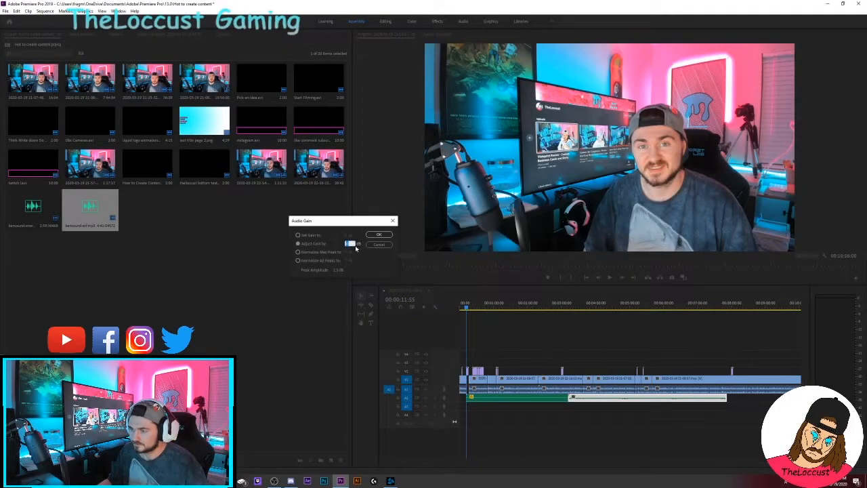
{"action": "type", "text": "-"}
{"action": "key", "text": "Return"}
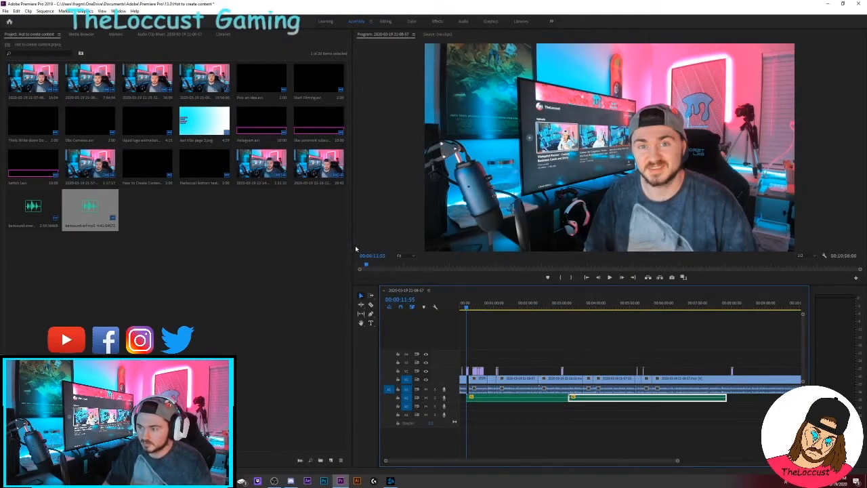
{"action": "left_click_drag", "start_coordinate": [678, 460], "coordinate": [702, 461]}
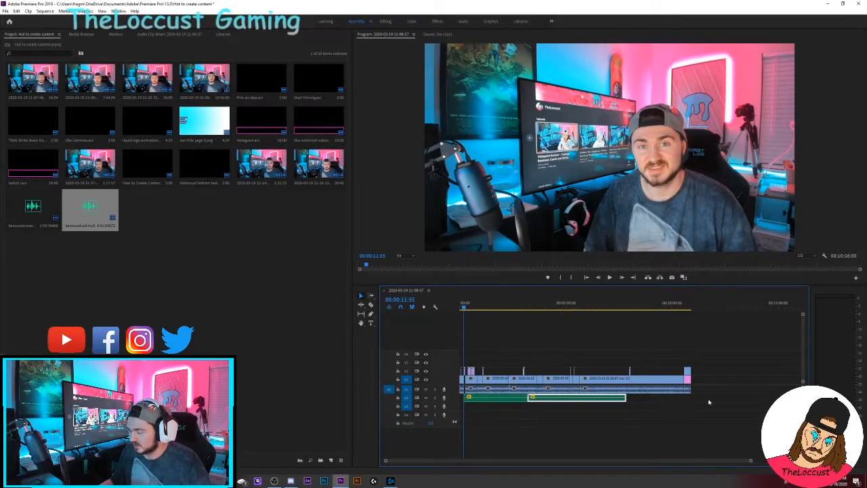
{"action": "left_click", "coordinate": [722, 401]}
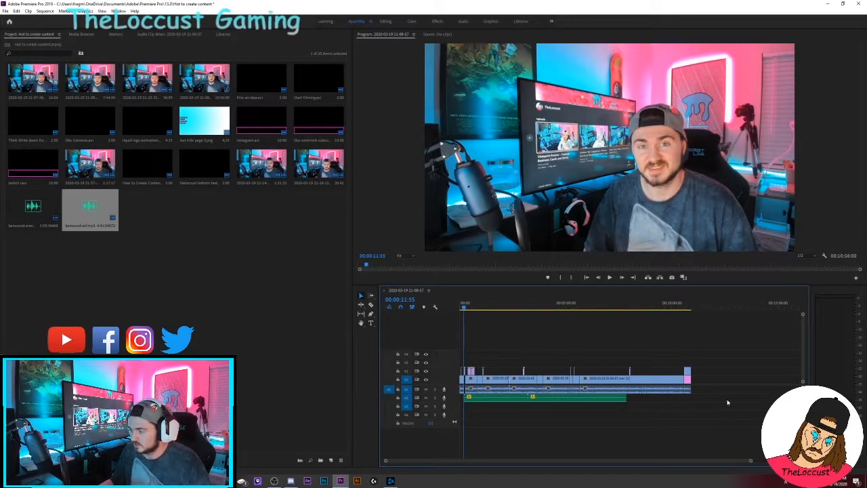
{"action": "left_click", "coordinate": [624, 399]}
{"action": "left_click", "coordinate": [680, 403]}
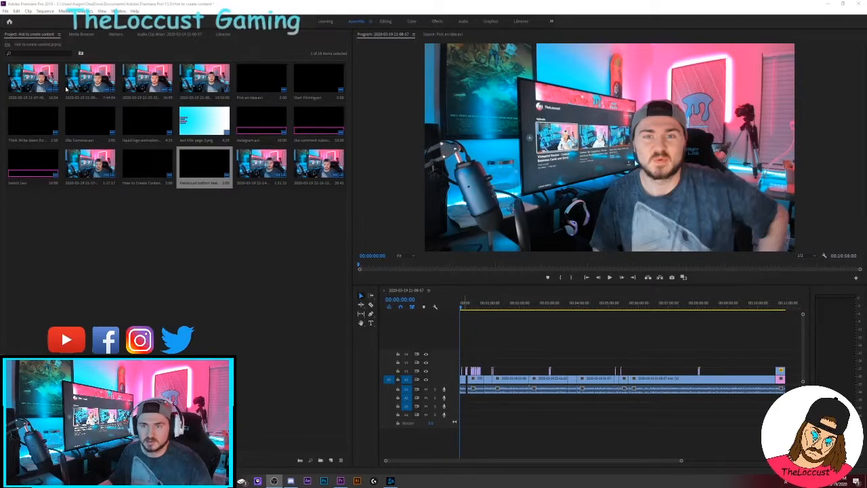
- Open the media export settings for the sequence and enable Match Sequence Settings
{"action": "left_click", "coordinate": [5, 10]}
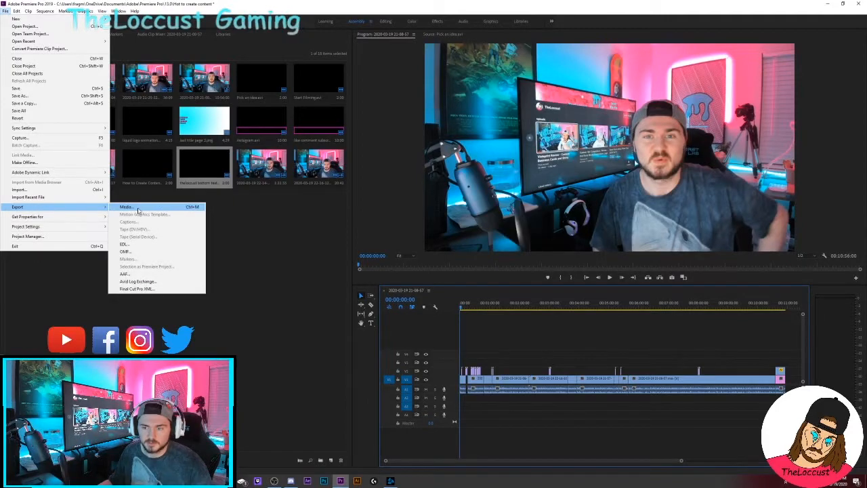
{"action": "left_click", "coordinate": [139, 209]}
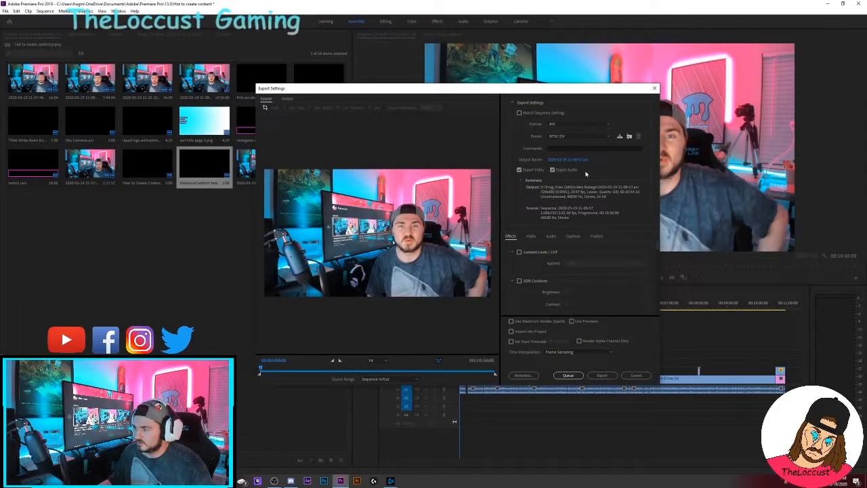
{"action": "left_click", "coordinate": [519, 113]}
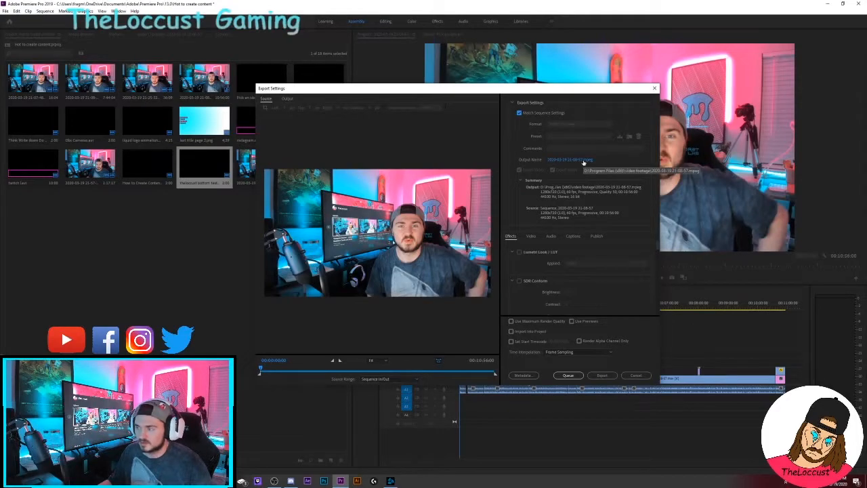
- Name the output file "How to create content part 1" in the video footage folder and start the export
{"action": "left_click", "coordinate": [583, 160]}
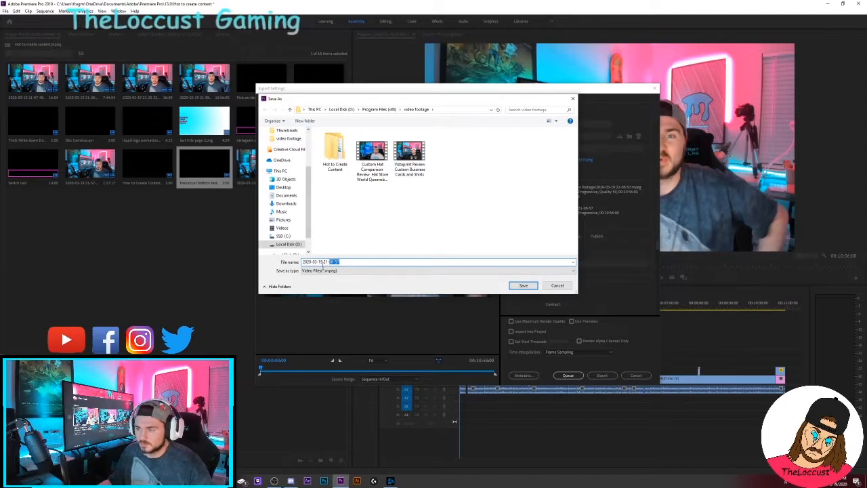
{"action": "type", "text": "How to create content part 1"}
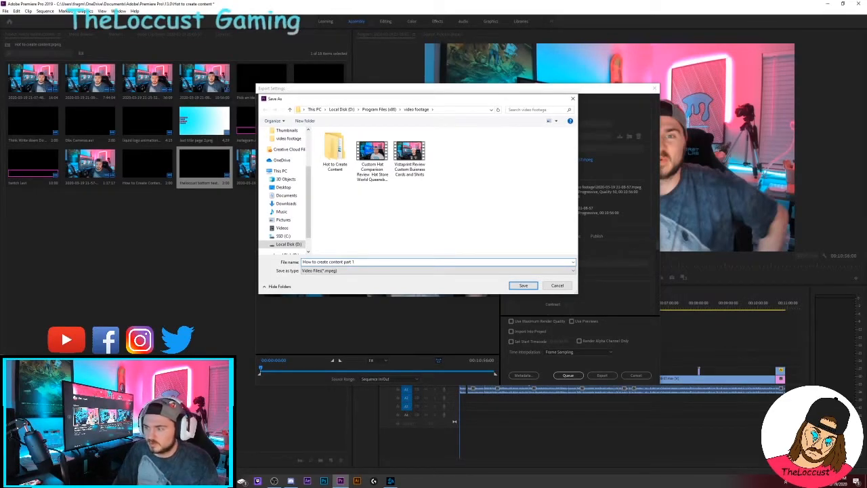
{"action": "left_click", "coordinate": [523, 286]}
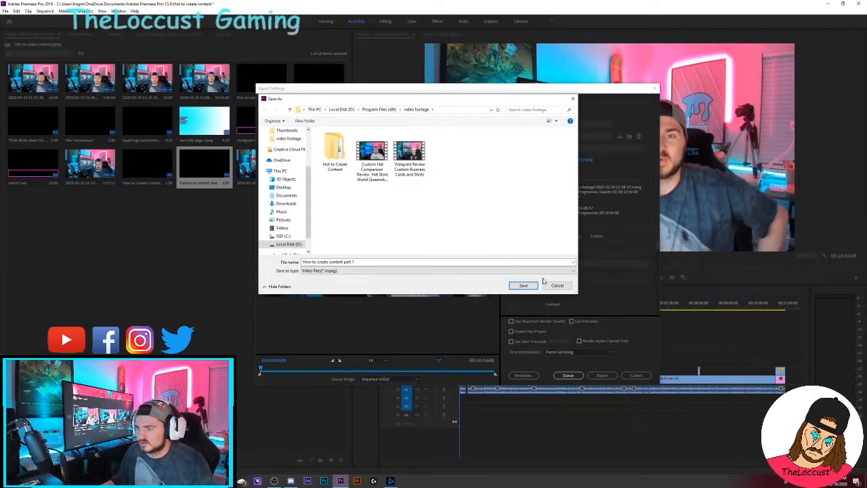
{"action": "left_click", "coordinate": [523, 285]}
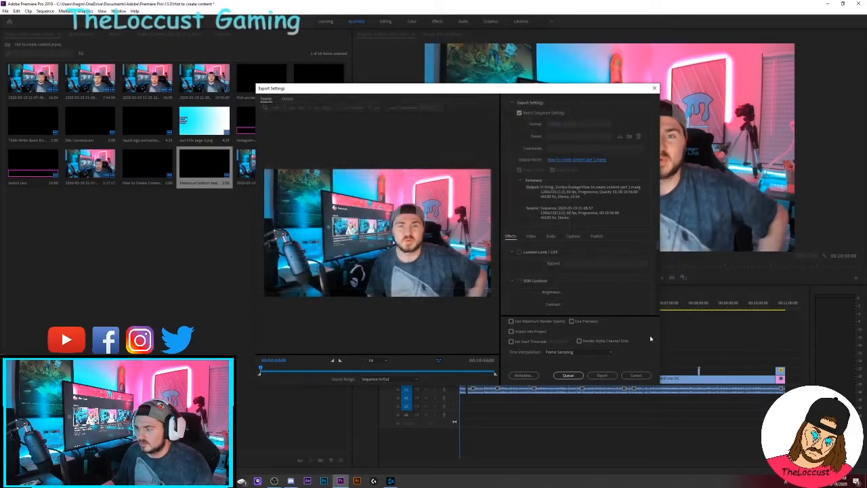
{"action": "left_click", "coordinate": [605, 376]}
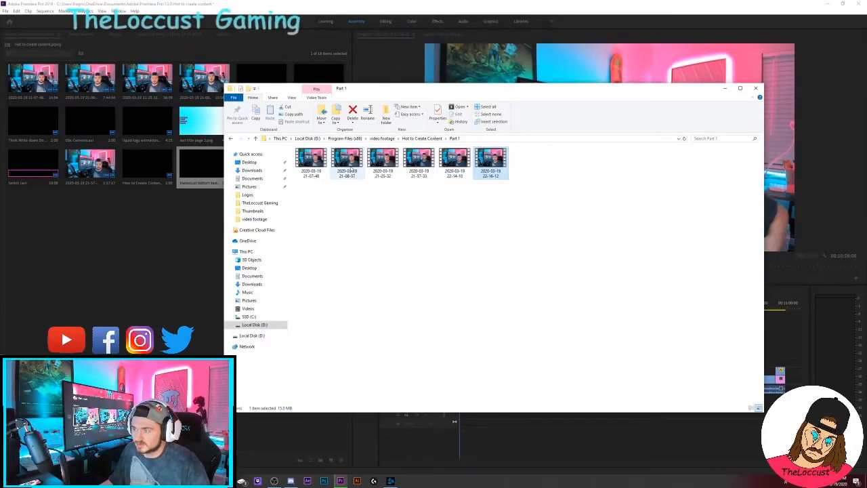
- Look for the How to create content part 1 file in the video footage folder in File Explorer, and return to the export progress
{"action": "left_click", "coordinate": [232, 139]}
{"action": "left_click", "coordinate": [231, 139]}
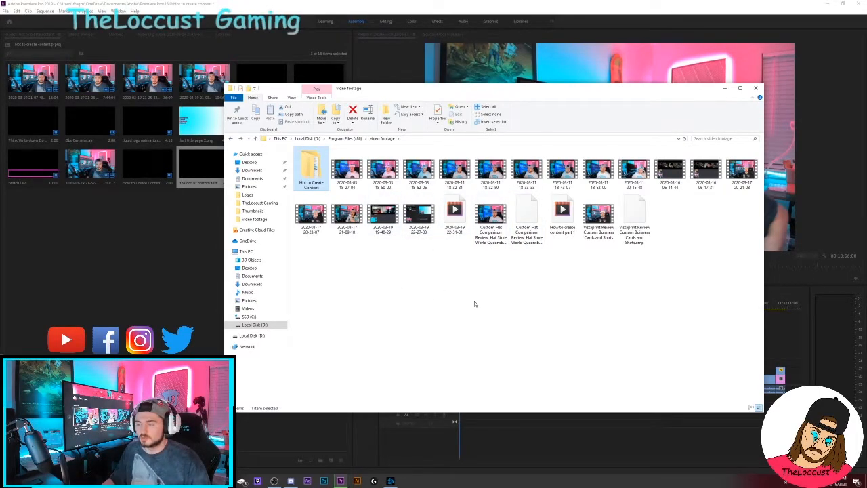
{"action": "left_click", "coordinate": [758, 90]}
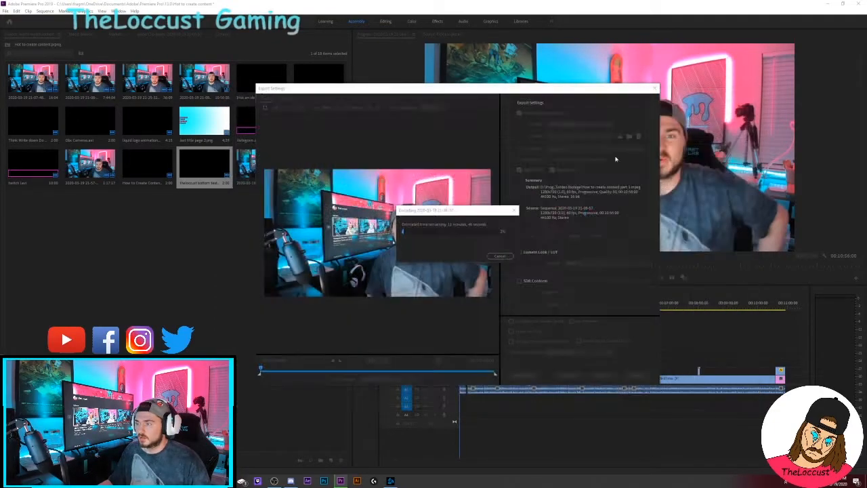